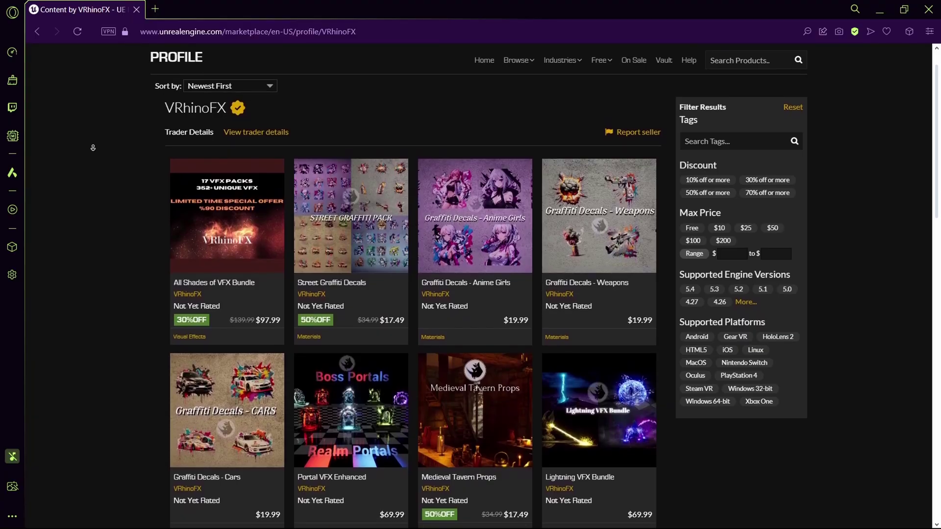
# Browse through the preview images on the All Shades of VFX Bundle marketplace page
pyautogui.middleClick(92, 148)
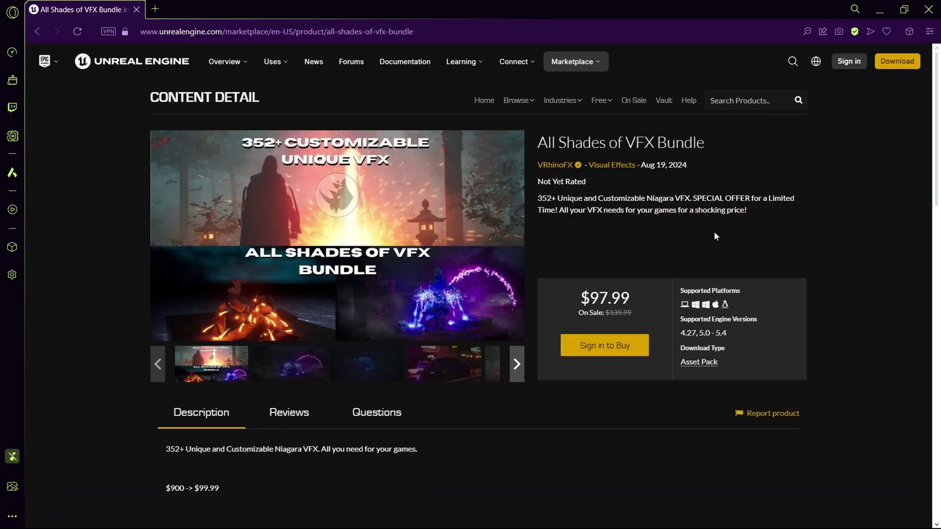
pyautogui.click(302, 373)
pyautogui.click(387, 369)
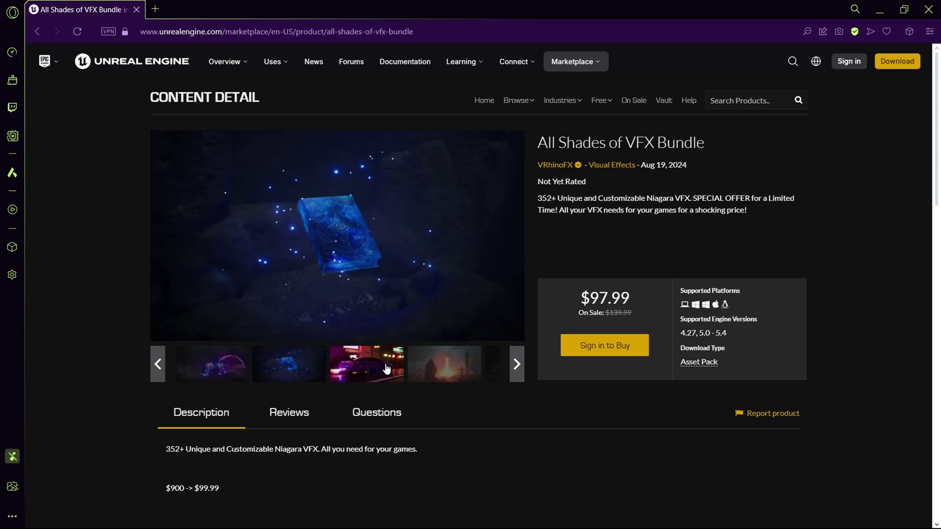
pyautogui.click(436, 368)
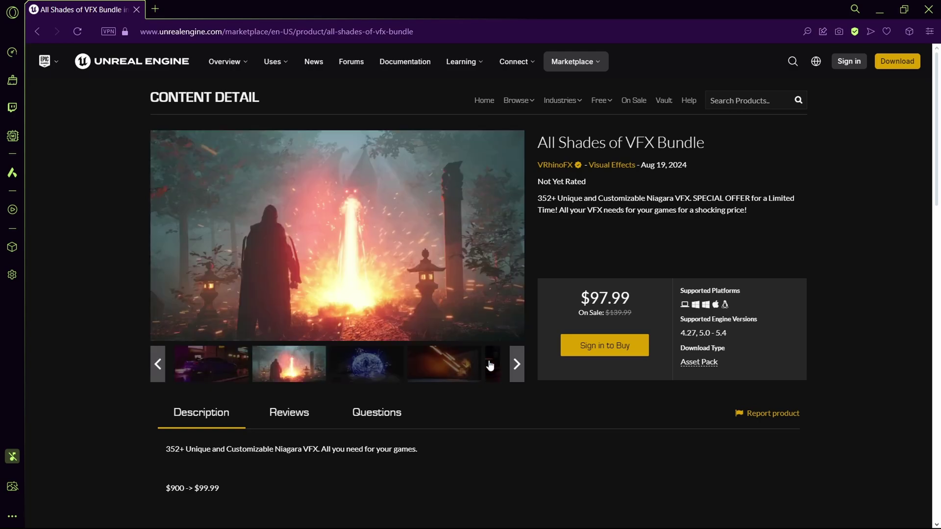
pyautogui.click(383, 371)
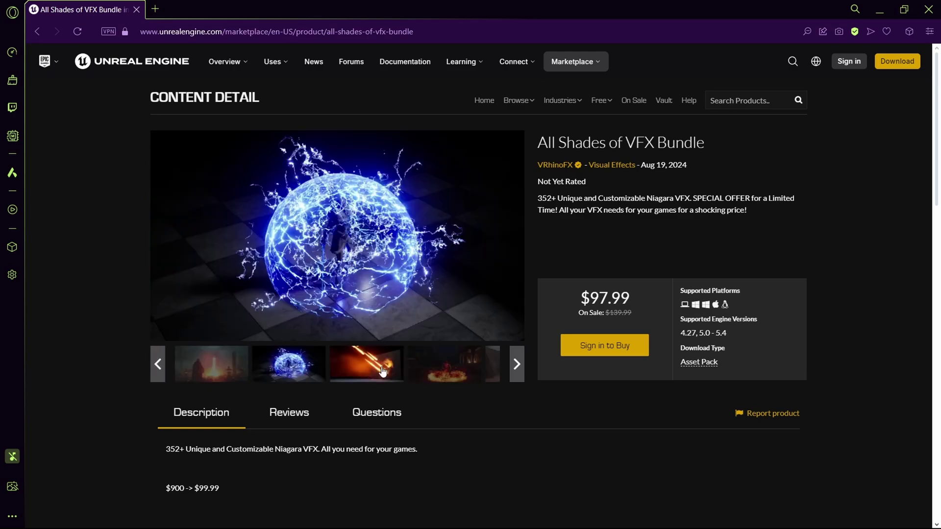
pyautogui.click(384, 371)
pyautogui.click(383, 371)
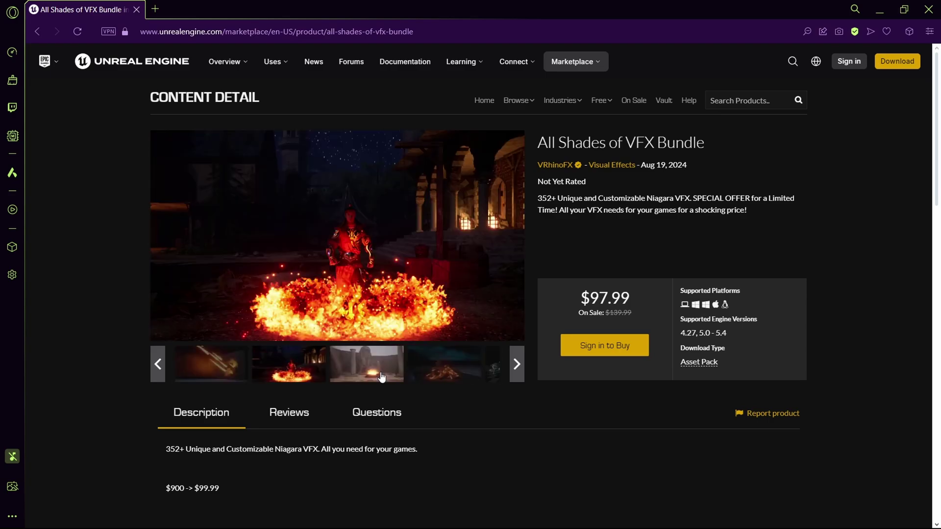
pyautogui.click(382, 376)
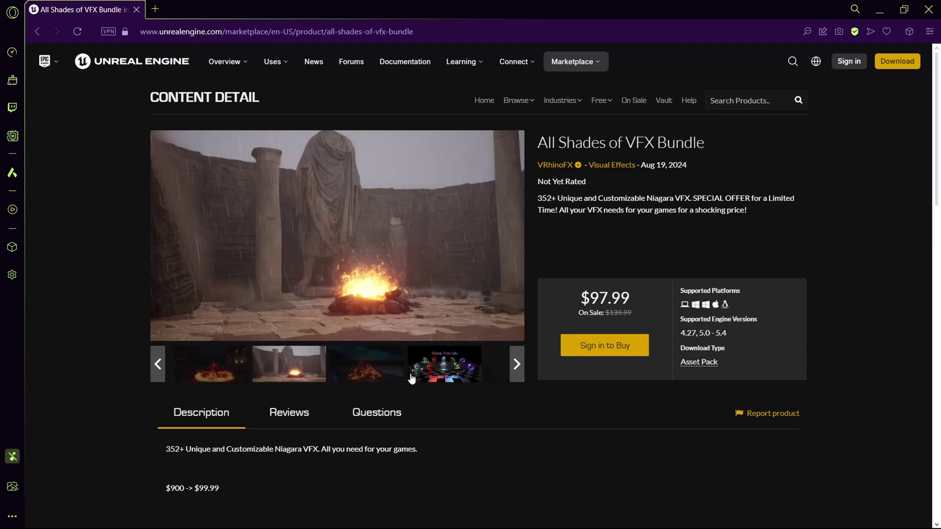
pyautogui.click(416, 381)
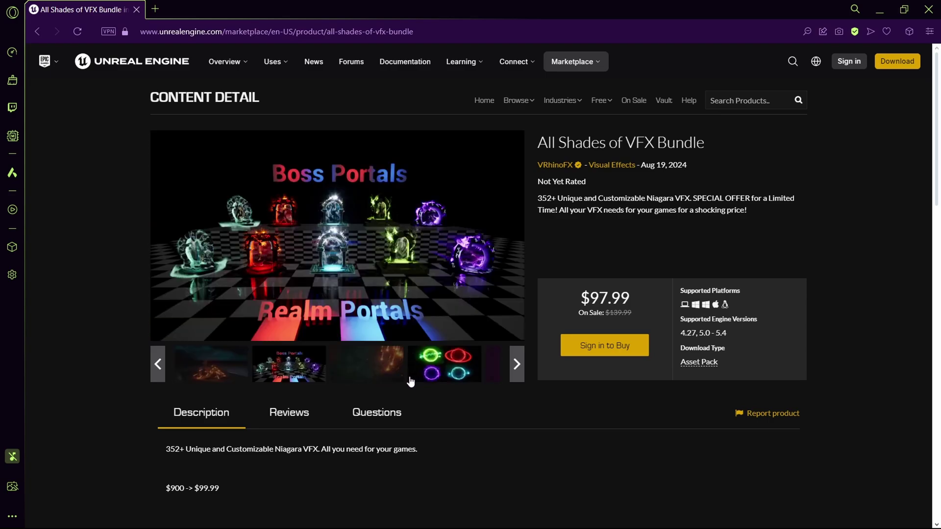
pyautogui.click(410, 381)
pyautogui.click(421, 371)
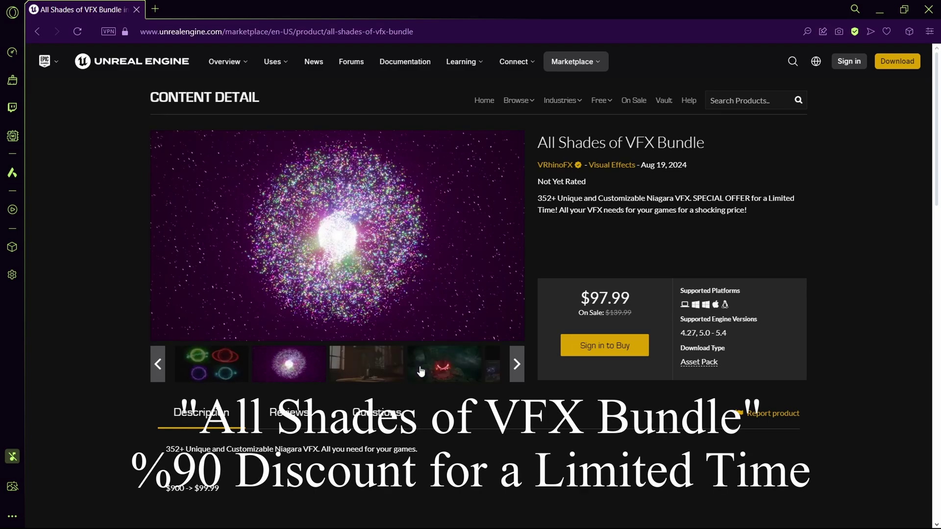
pyautogui.click(430, 369)
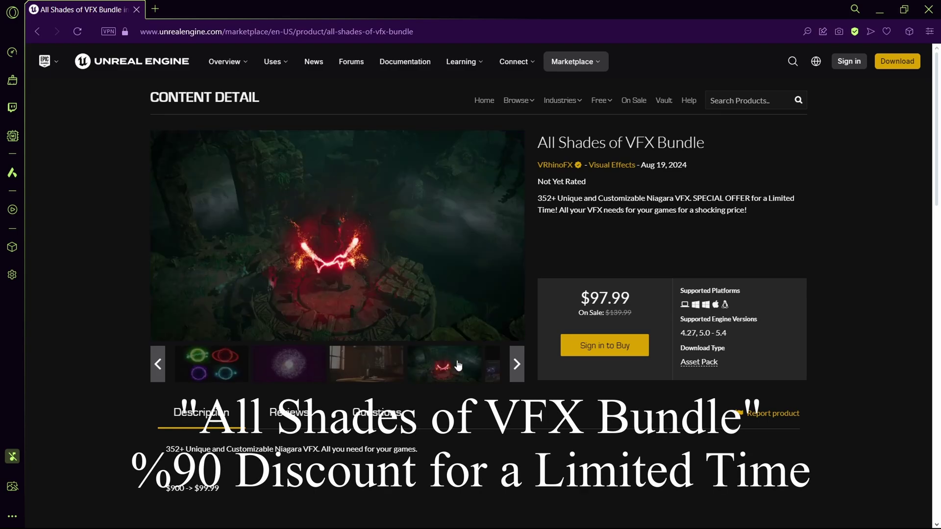
pyautogui.click(486, 361)
pyautogui.click(419, 381)
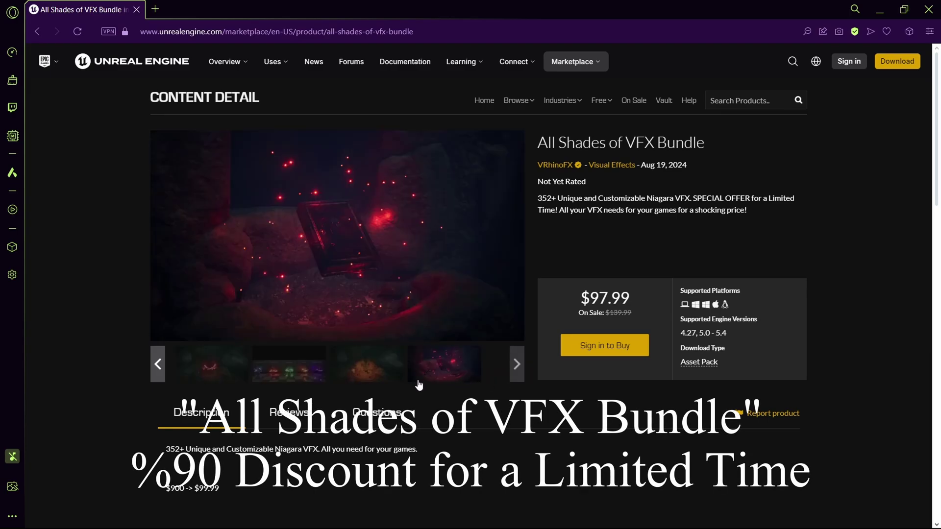
pyautogui.click(390, 374)
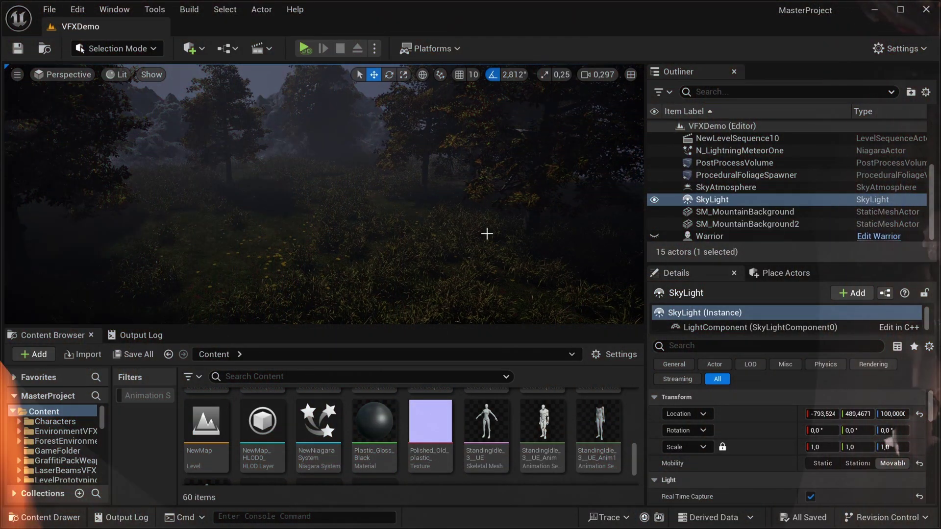
# Switch to Unreal Editor, add a level sequence to the VFXDemo level and save it as NewLevelSequence11 in the MagicTutorial folder
pyautogui.press('Escape')
pyautogui.click(270, 49)
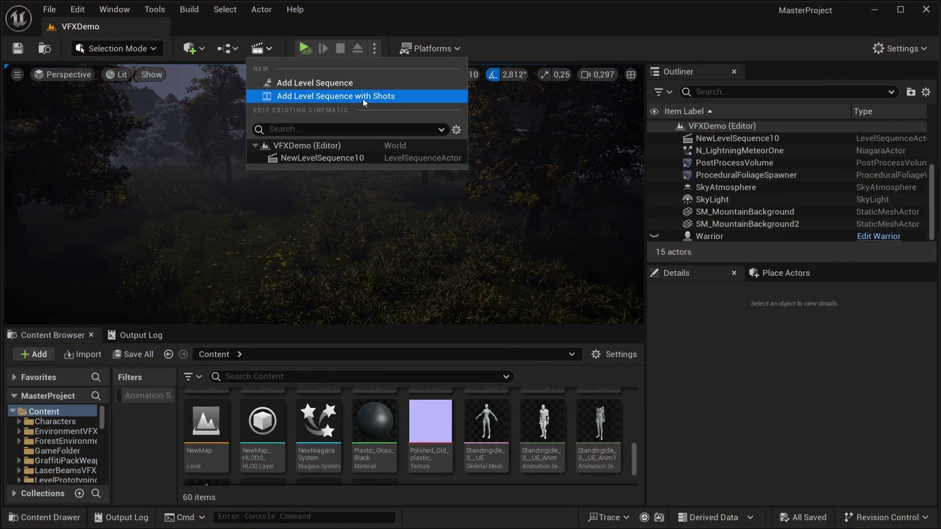
pyautogui.click(347, 83)
pyautogui.doubleClick(785, 121)
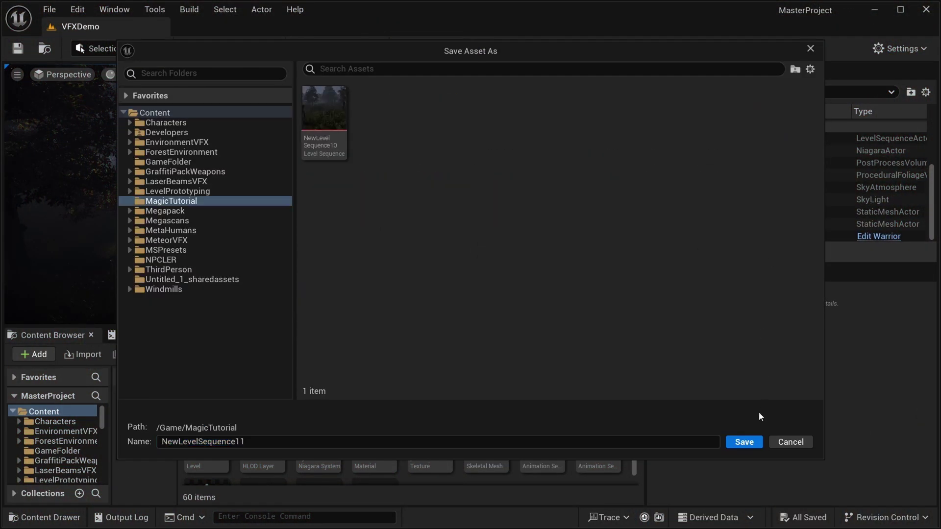
pyautogui.click(754, 442)
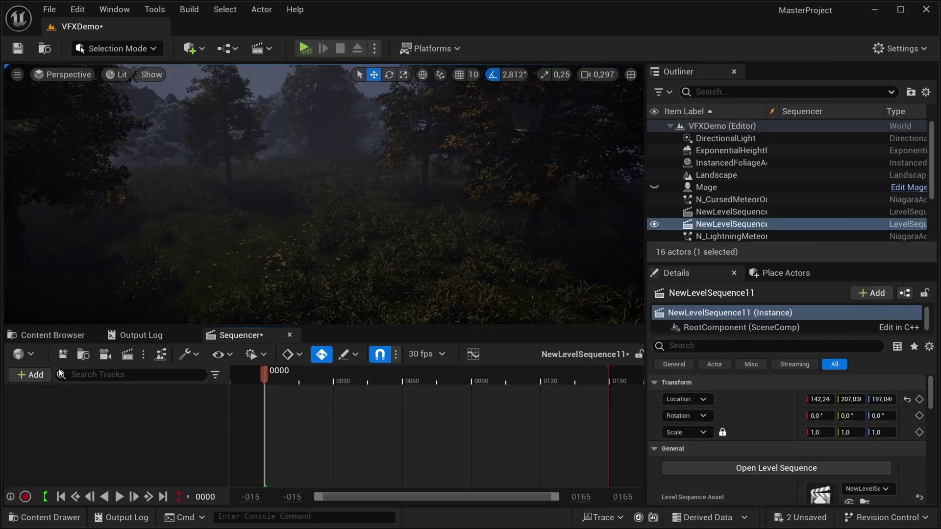
# Add a cine camera to the sequence and set its filmback to 16:9 DSLR
pyautogui.click(105, 357)
pyautogui.moveTo(397, 185); pyautogui.dragTo(421, 176, button='right')
pyautogui.scroll(-2, 397, 186)
pyautogui.scroll(-5, 809, 478)
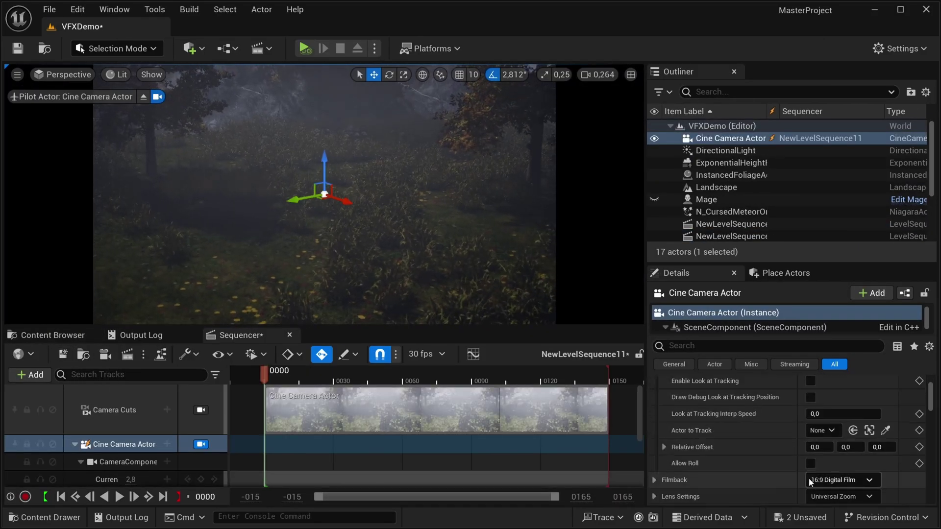
pyautogui.click(839, 462)
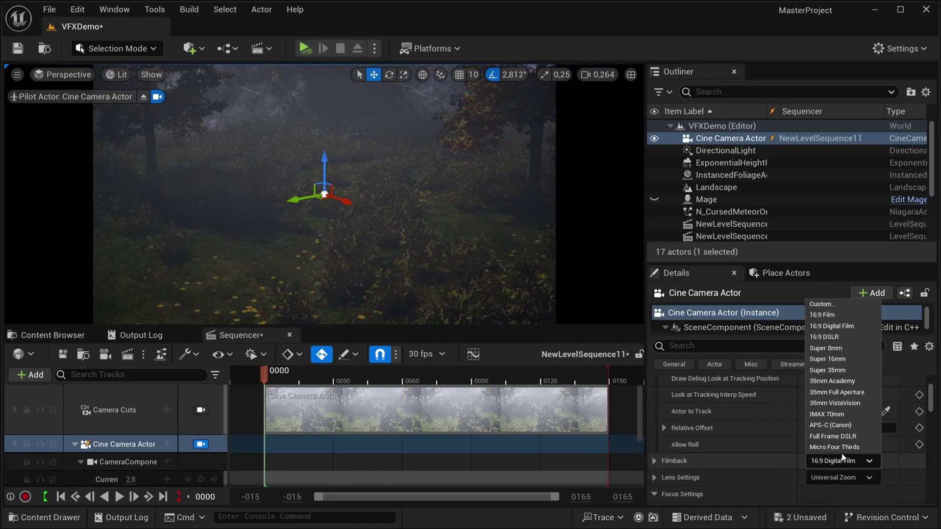
pyautogui.click(834, 337)
# Find the cine camera's post process settings and set its Post Process Blend Weight to 0
pyautogui.hotkey('ctrl', 'f')
pyautogui.write('post')
pyautogui.scroll(3, 813, 424)
pyautogui.click(843, 399)
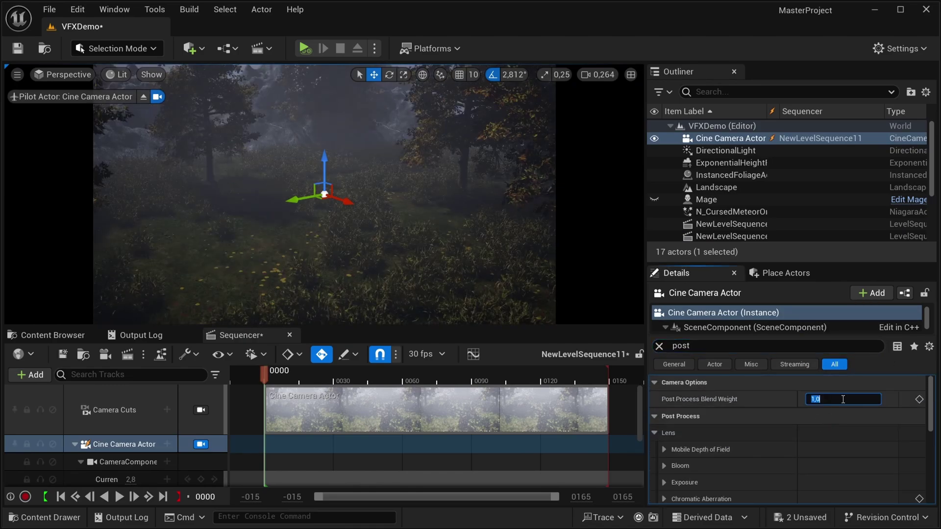
pyautogui.write('0')
pyautogui.press('Return')
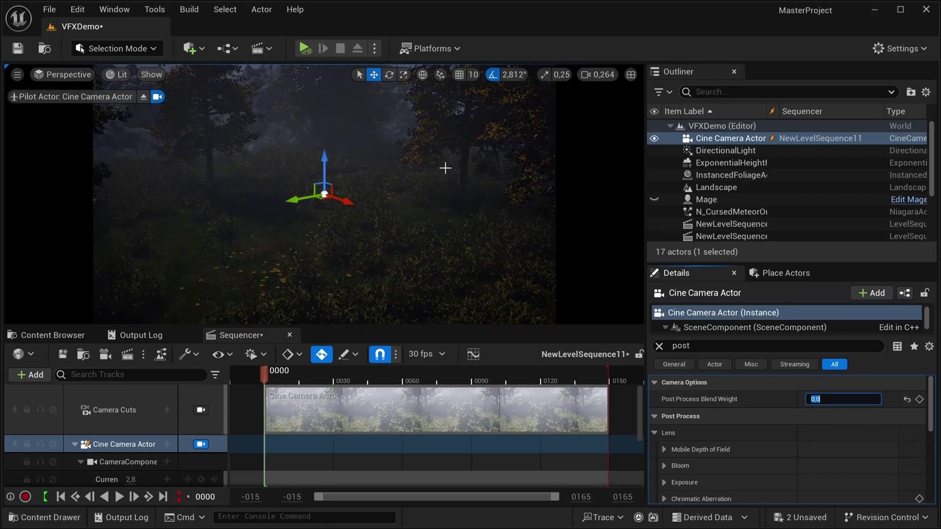
# Hide the viewport gizmos with game view and reposition the piloted cine camera to frame the forest clearing
pyautogui.scroll(-5, 747, 181)
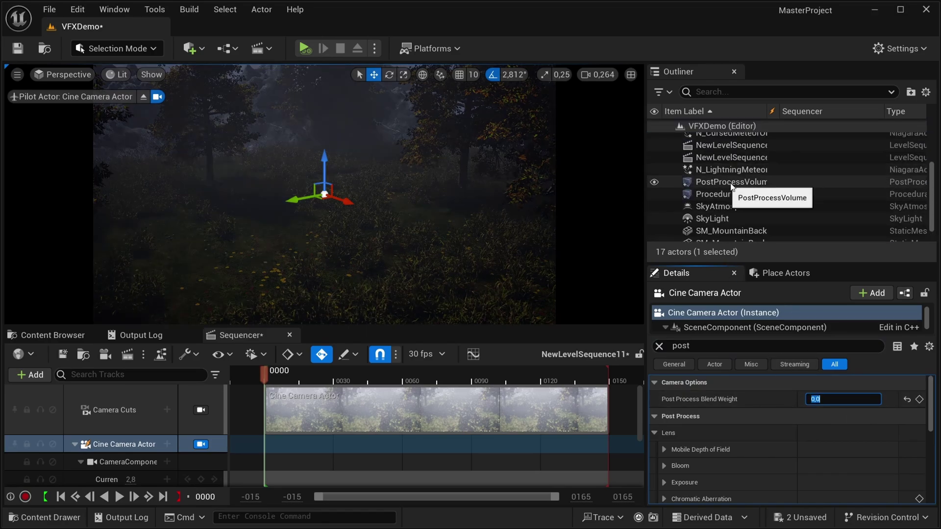
pyautogui.moveTo(424, 202)
pyautogui.mouseDown(button='right')
pyautogui.moveTo(412, 198)
pyautogui.moveTo(427, 199)
pyautogui.mouseUp(button='right')
pyautogui.press('g')
pyautogui.press('g')
pyautogui.moveTo(313, 318); pyautogui.dragTo(272, 309, button='right')
pyautogui.scroll(-1, 294, 312)
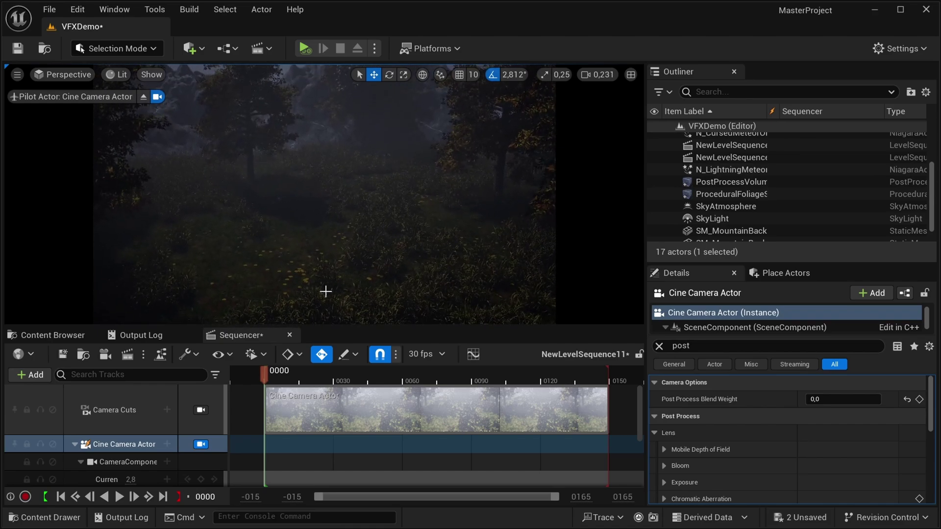
# Lock the viewport to the Camera Cuts track and save the level sequence
pyautogui.scroll(-4, 149, 436)
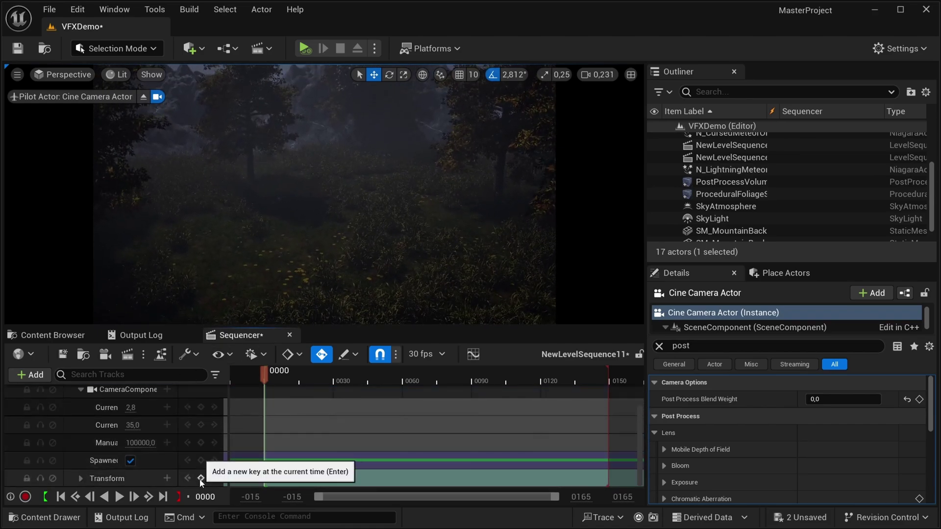
pyautogui.scroll(4, 201, 459)
pyautogui.click(200, 411)
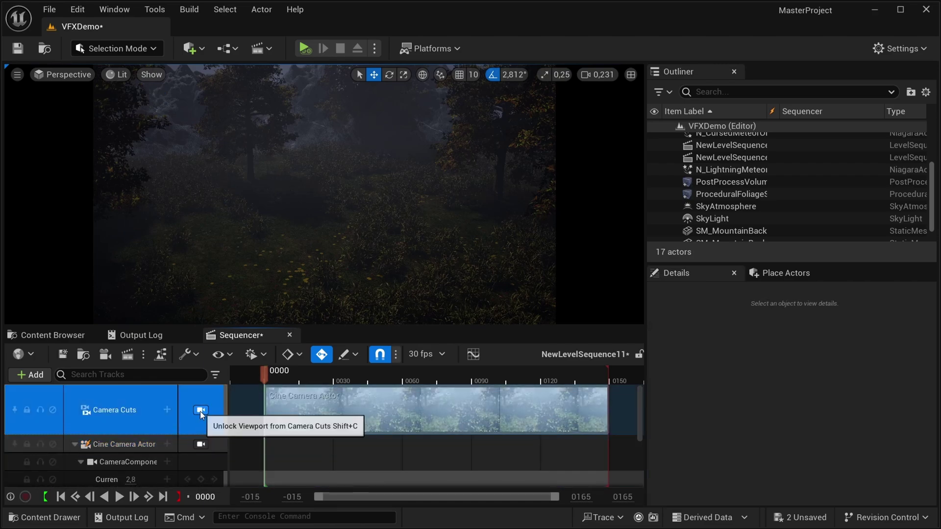
pyautogui.click(62, 355)
# Create a Character blueprint class named Mage2 in the MagicTutorial content folder
pyautogui.click(54, 337)
pyautogui.scroll(-5, 480, 457)
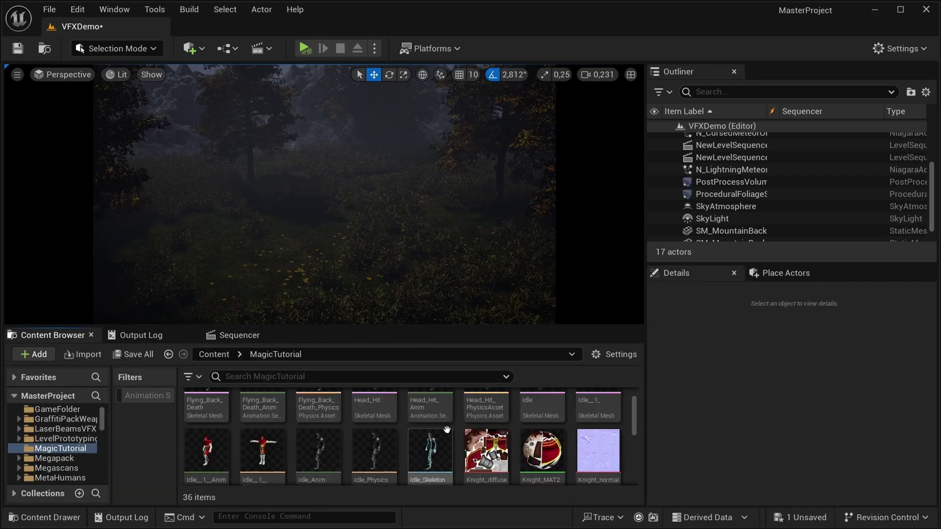
pyautogui.rightClick(481, 456)
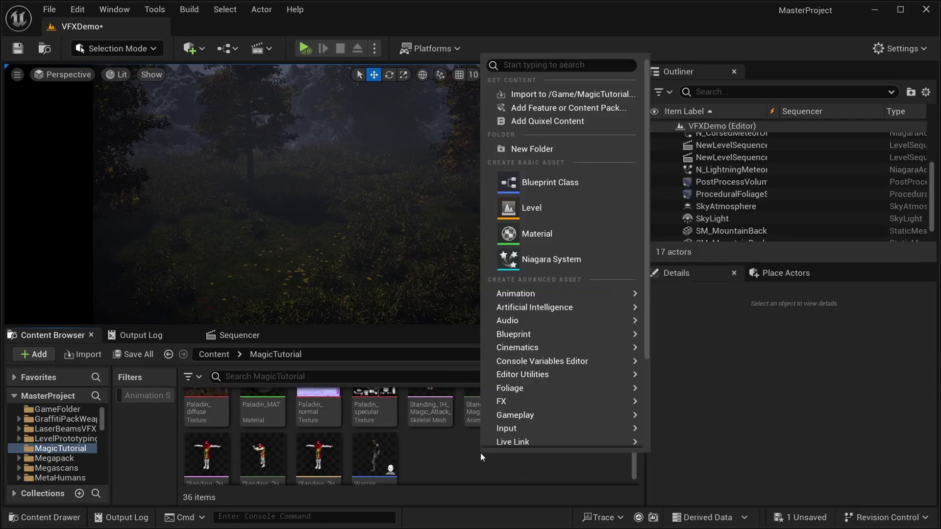
pyautogui.click(553, 185)
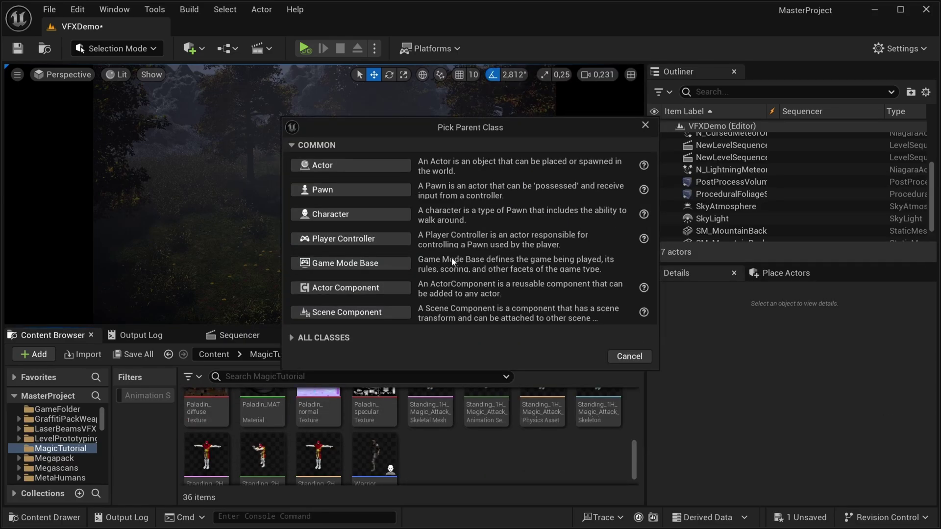
pyautogui.click(363, 211)
pyautogui.write('Mage2')
pyautogui.press('Return')
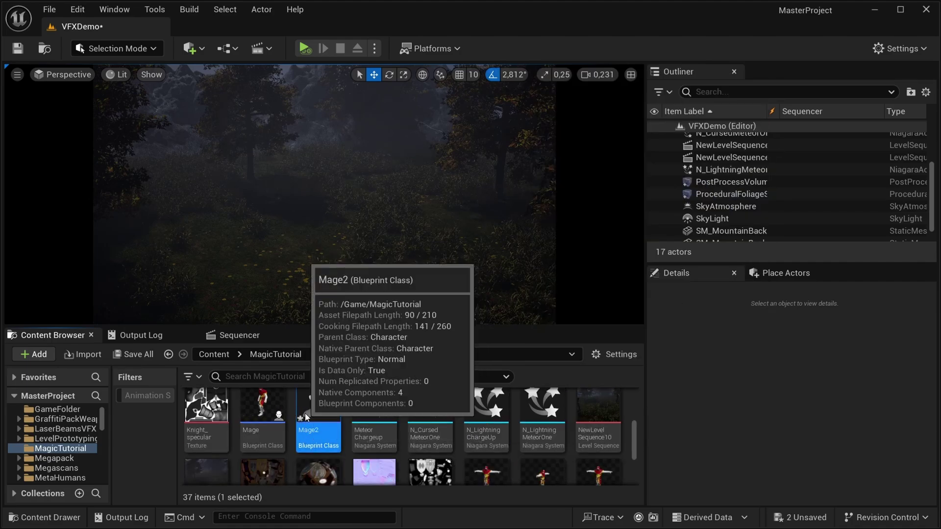
# Open the Mage2 blueprint and assign the red-hooded Standing_1H skeletal mesh to its Mesh component
pyautogui.doubleClick(340, 400)
pyautogui.click(812, 32)
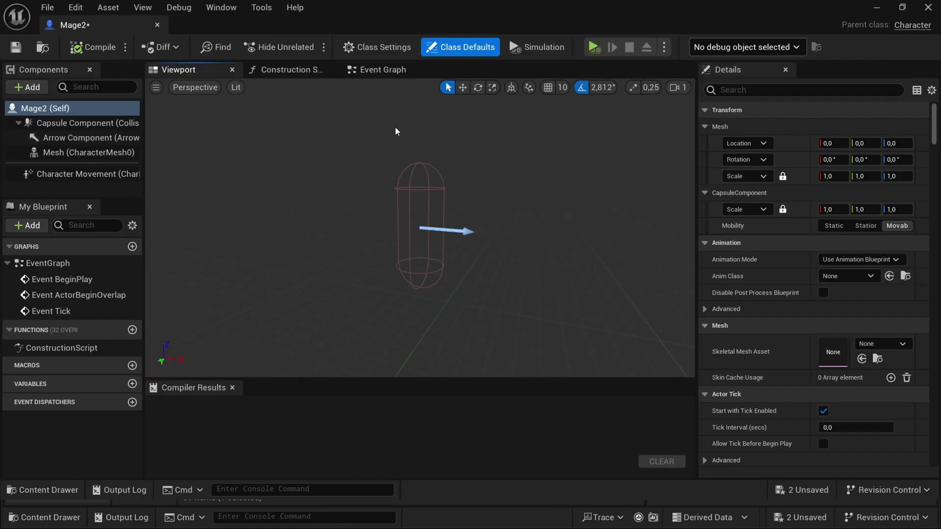
pyautogui.click(133, 153)
pyautogui.click(861, 406)
pyautogui.scroll(-10, 854, 295)
pyautogui.scroll(-4, 869, 296)
pyautogui.scroll(2, 895, 267)
pyautogui.click(855, 271)
# Lower the character mesh to about Z -101 and scale it uniformly to 0.85
pyautogui.moveTo(417, 191); pyautogui.dragTo(415, 267)
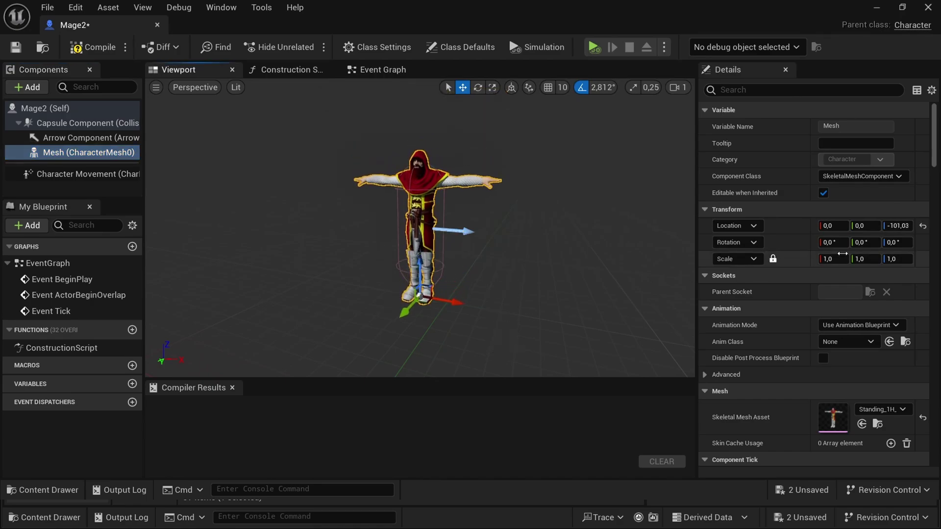
pyautogui.press('Return')
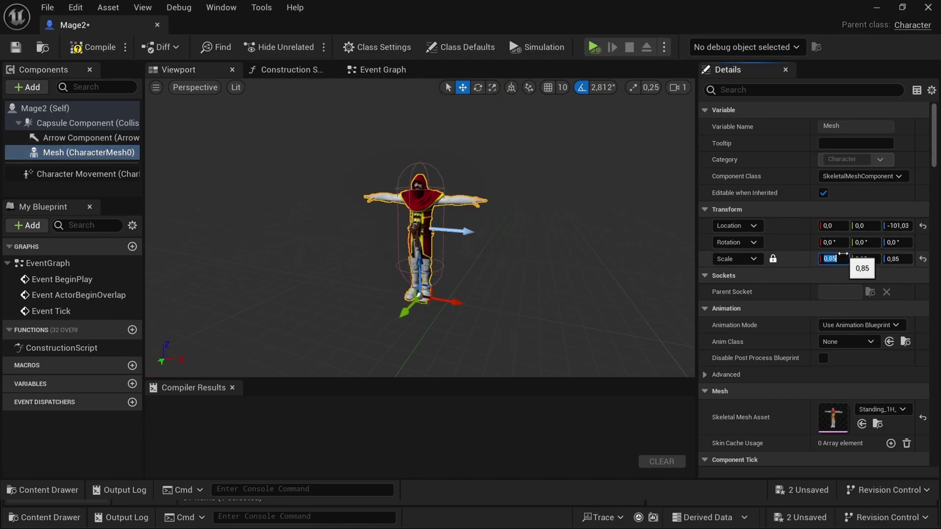
# Raise the scaled mesh to about Z -81.25 within the capsule, and compile and save the blueprint
pyautogui.moveTo(431, 230); pyautogui.dragTo(460, 230, button='right')
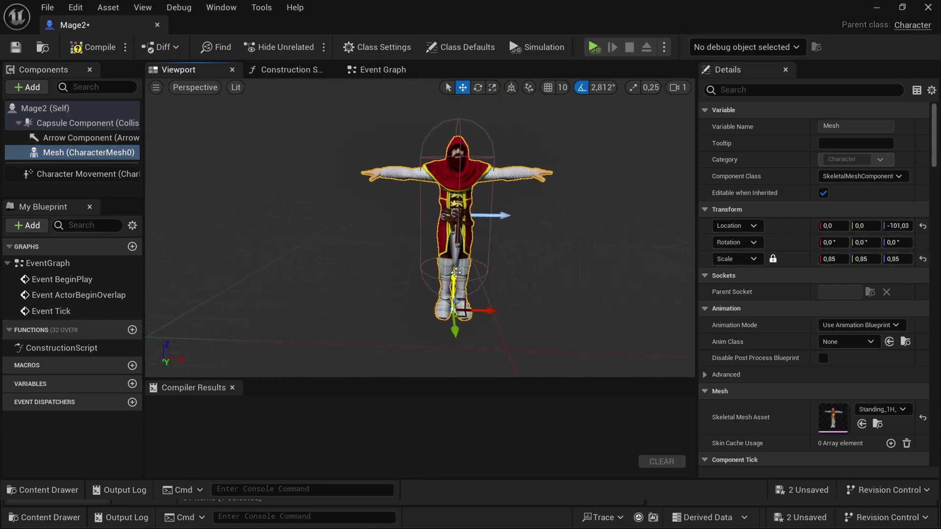
pyautogui.moveTo(456, 272); pyautogui.dragTo(455, 266)
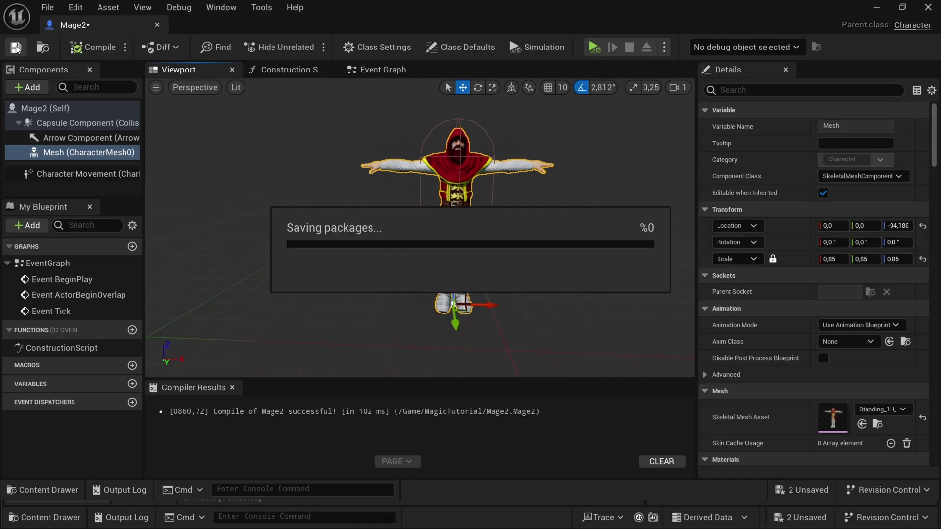
pyautogui.moveTo(454, 269); pyautogui.dragTo(455, 253)
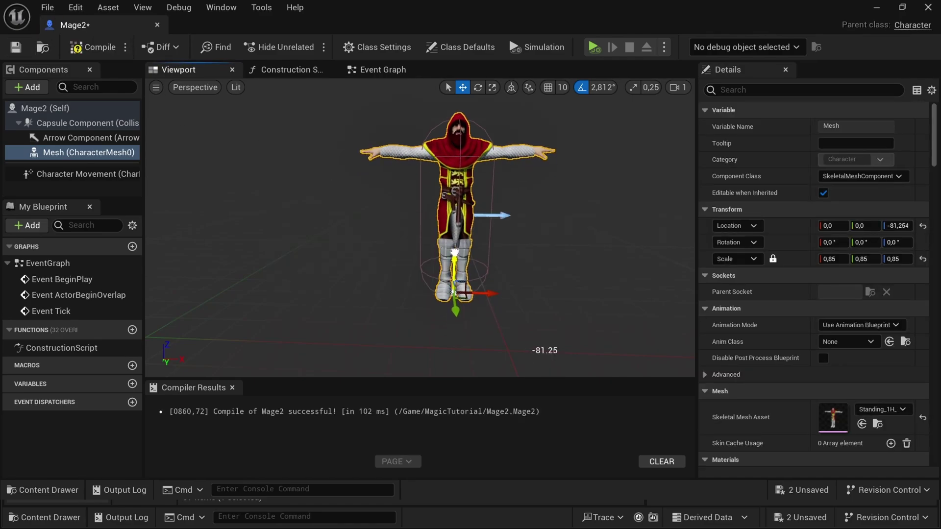
pyautogui.hotkey('ctrl', 's')
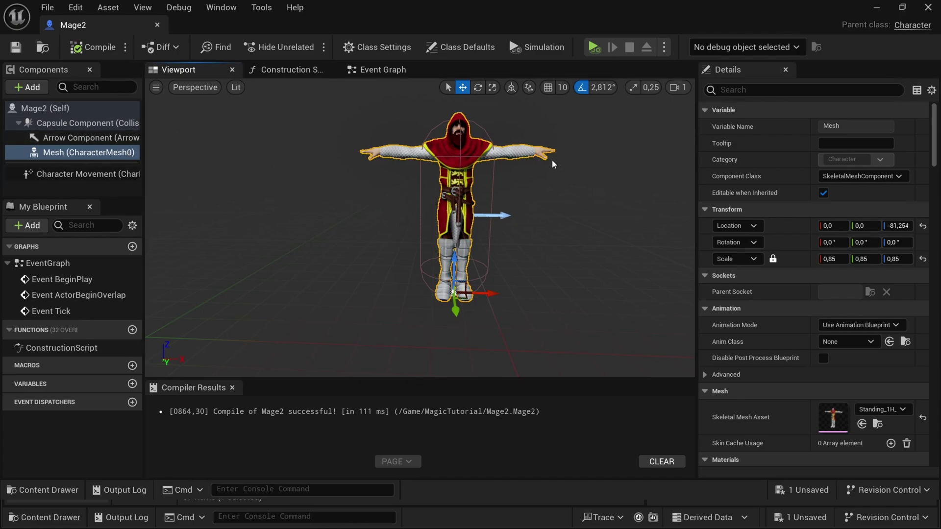
# Set the Mage2 Mesh component's collision preset to NoCollision
pyautogui.click(73, 138)
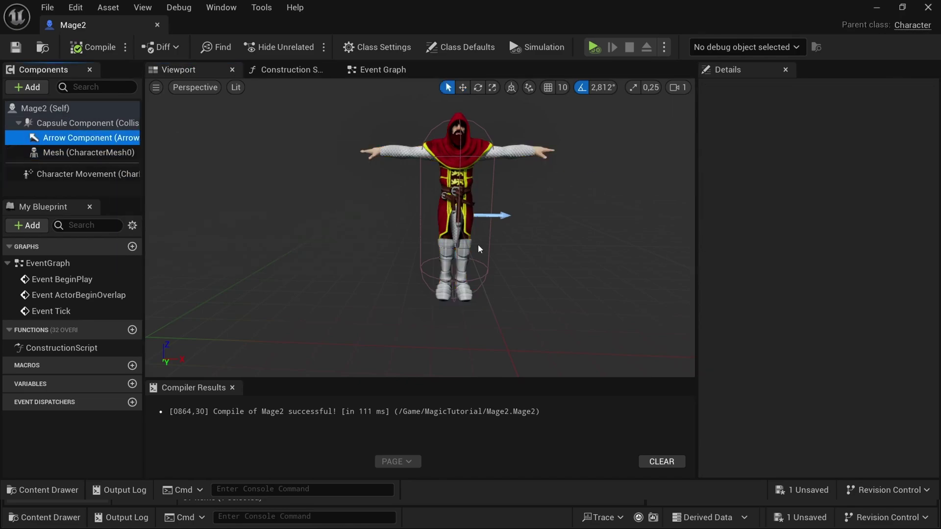
pyautogui.click(73, 152)
pyautogui.click(801, 92)
pyautogui.write('coll')
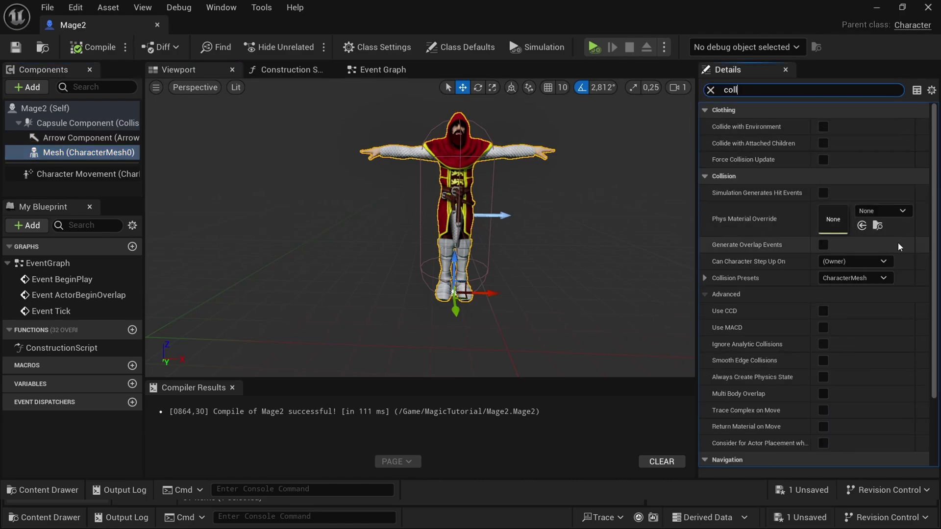
pyautogui.click(857, 278)
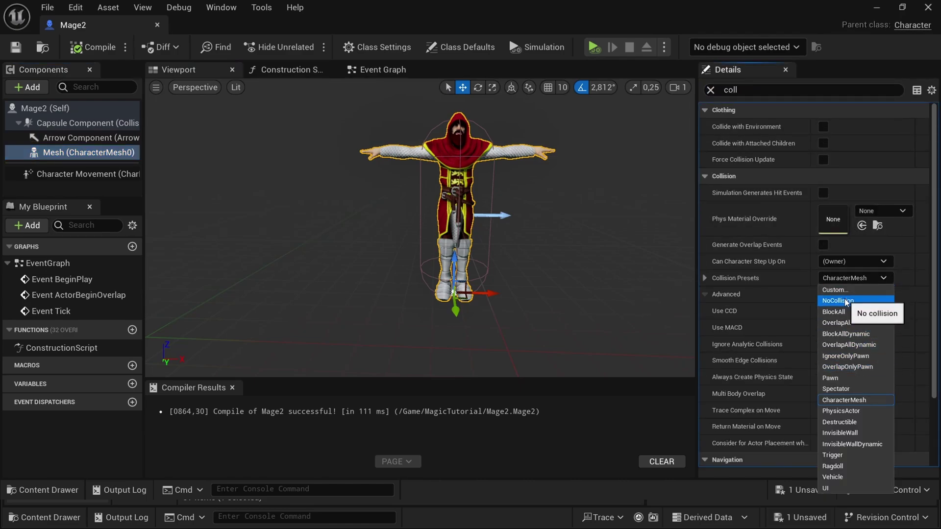
pyautogui.click(850, 309)
# Set the Mage2 capsule component's collision preset to NoCollision, and compile and save the blueprint
pyautogui.click(79, 123)
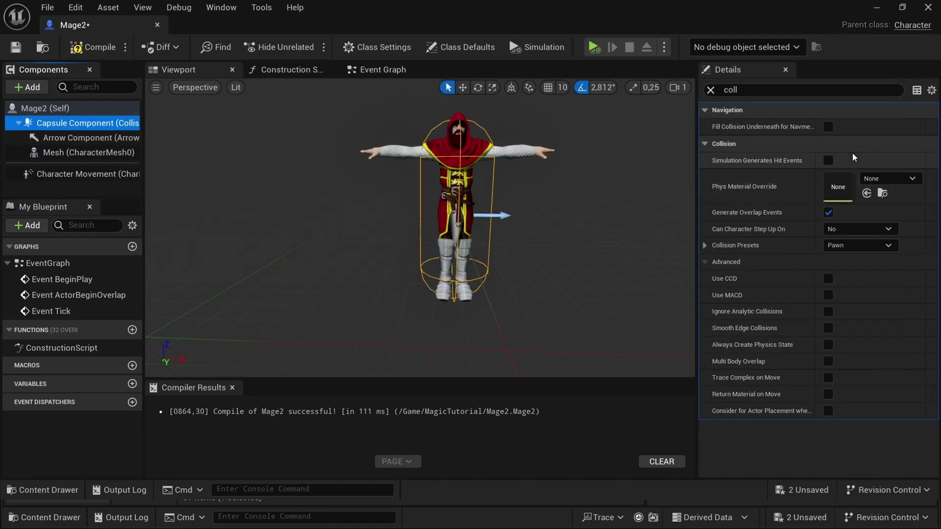
pyautogui.click(870, 249)
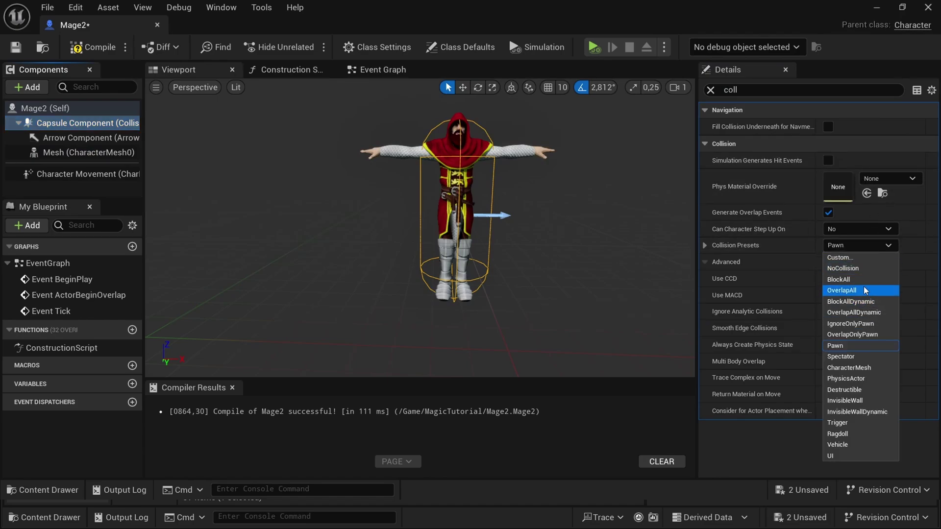
pyautogui.click(844, 270)
pyautogui.click(95, 47)
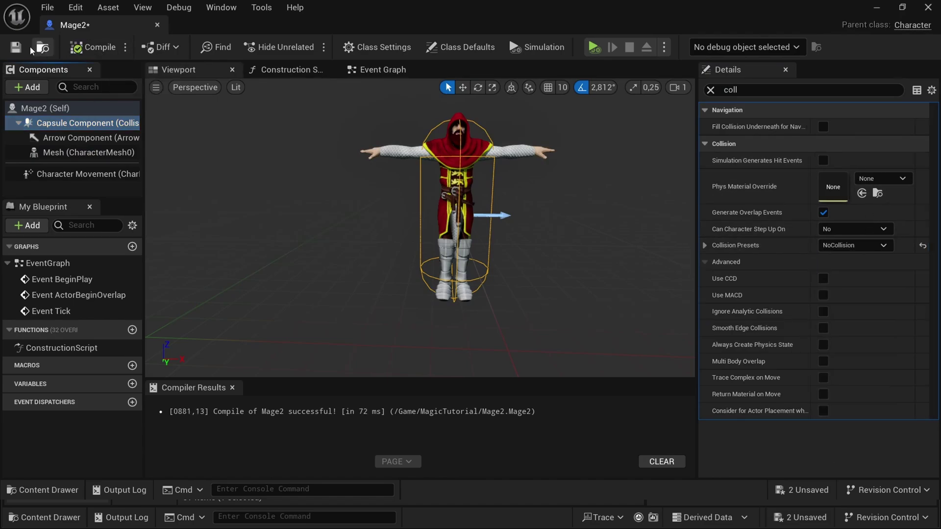
# Duplicate the Mage2 blueprint in the MagicTutorial folder and name the copy Warrior2
pyautogui.click(885, 8)
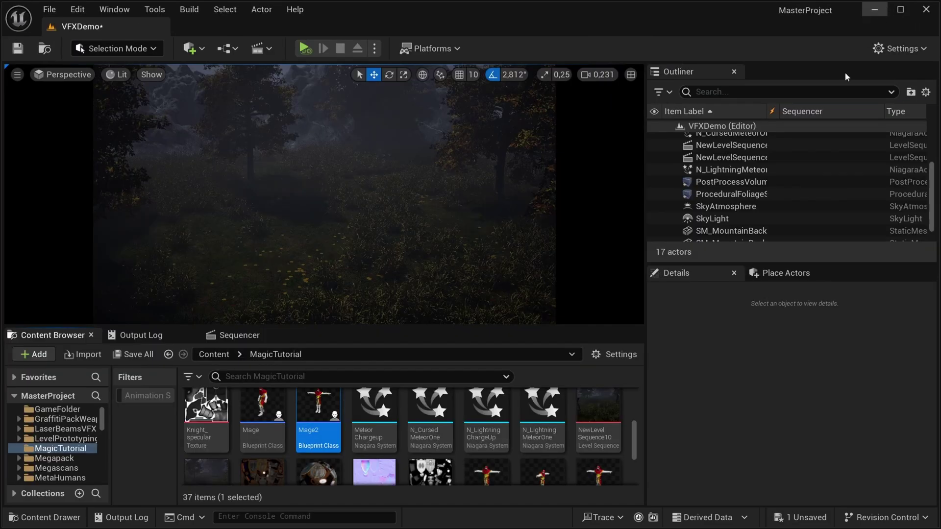
pyautogui.rightClick(318, 414)
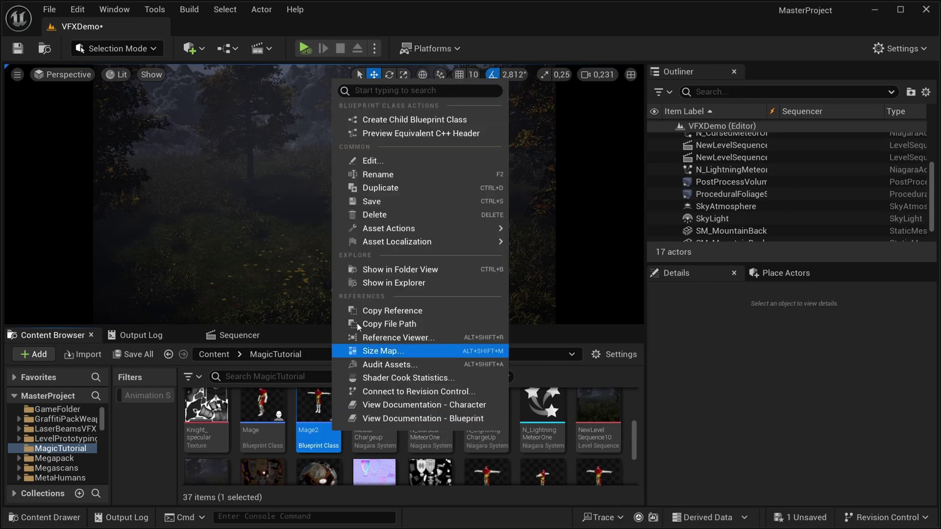
pyautogui.click(416, 188)
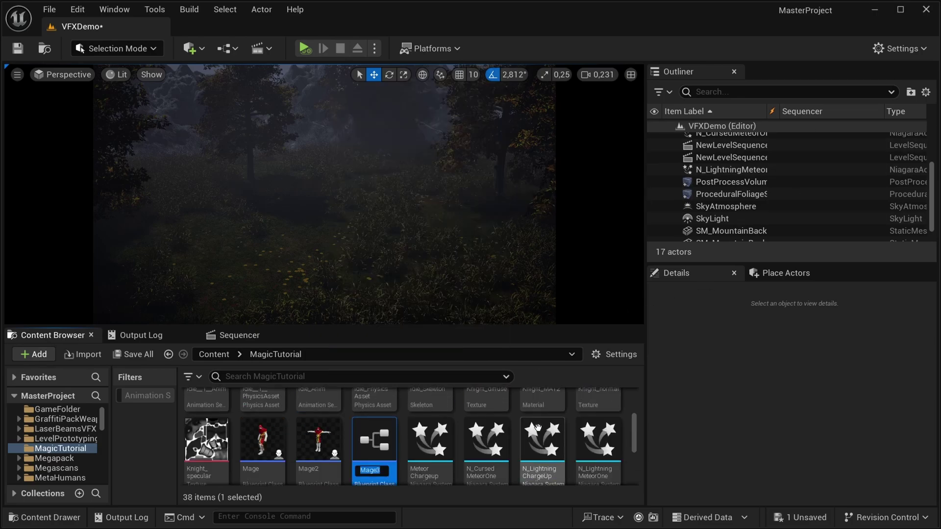
pyautogui.write('Warrior2')
pyautogui.press('Return')
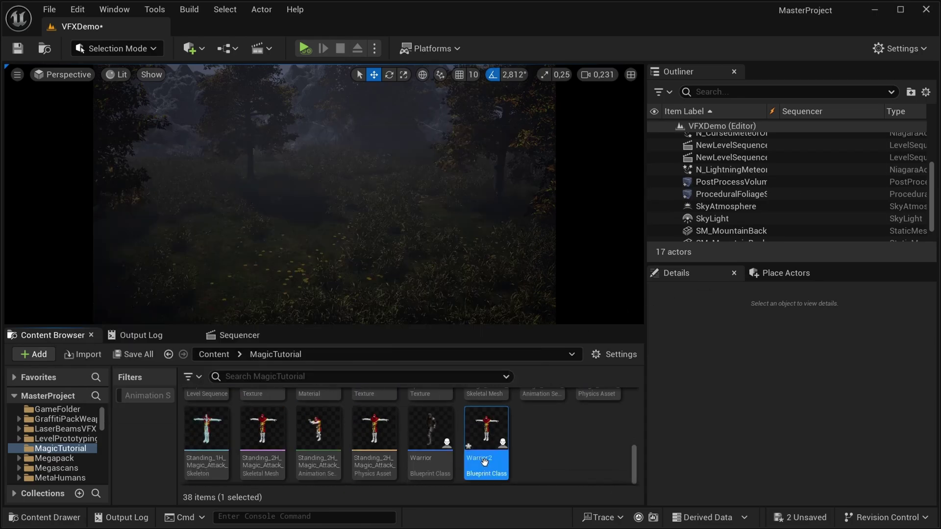
# Open Warrior2 in the full blueprint editor and assign the Idle skeletal mesh to the character
pyautogui.doubleClick(493, 433)
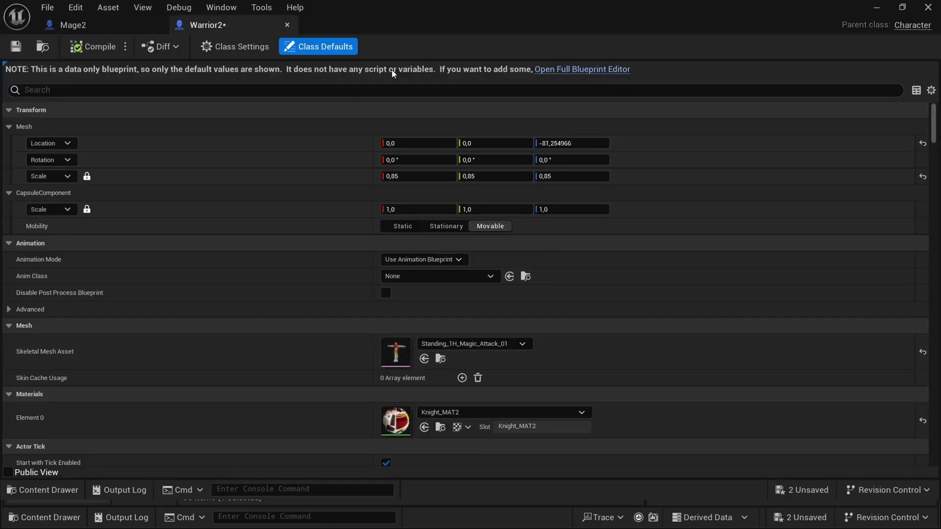
pyautogui.click(560, 70)
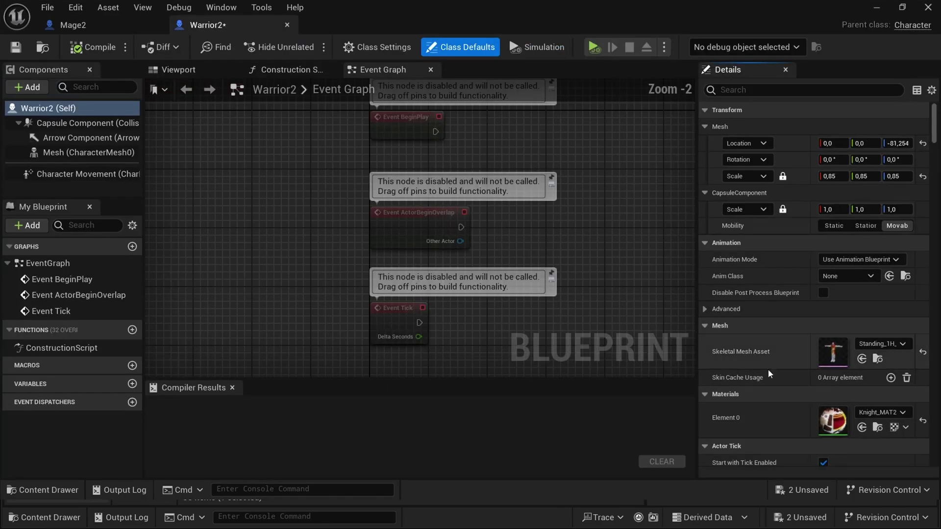
pyautogui.click(888, 348)
pyautogui.scroll(-5, 863, 294)
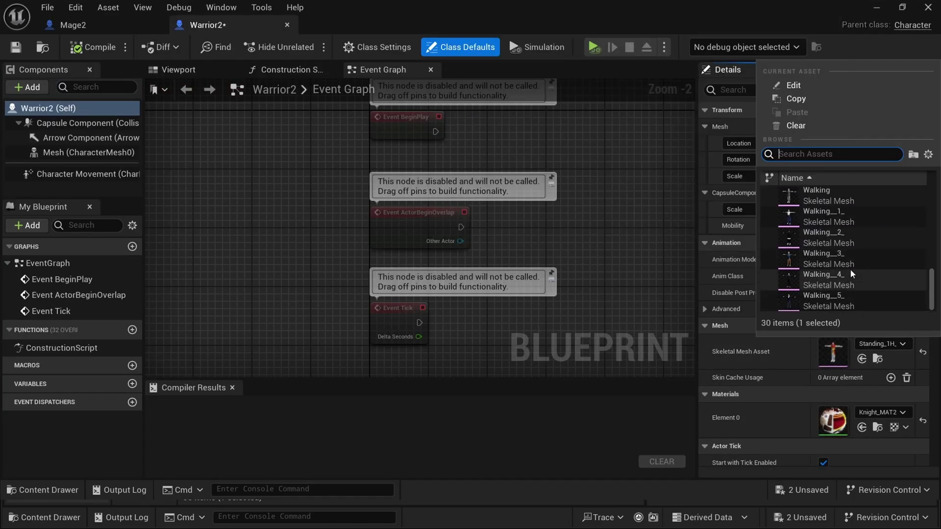
pyautogui.scroll(8, 851, 269)
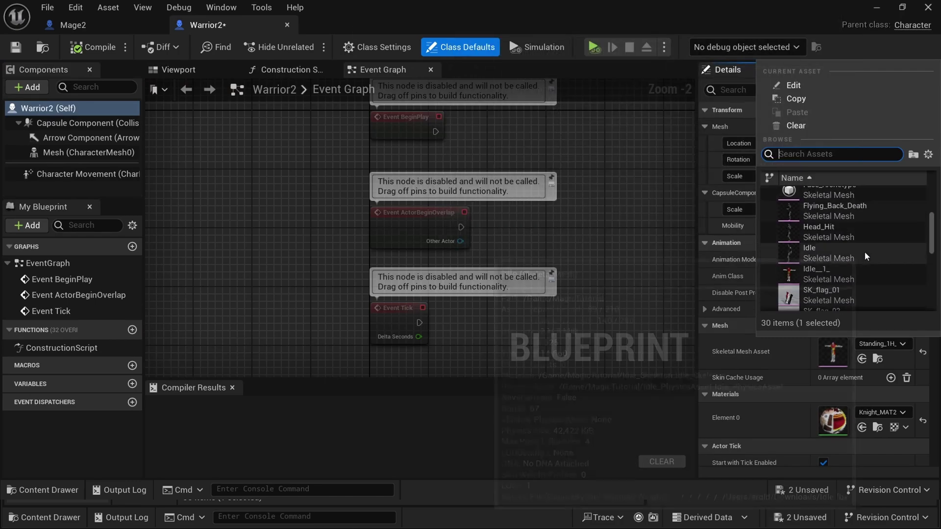
pyautogui.click(810, 254)
# Switch the warrior mesh to Use Animation Asset mode, scale it uniformly to 1.0 and assign Idle_Anim as its animation
pyautogui.click(862, 259)
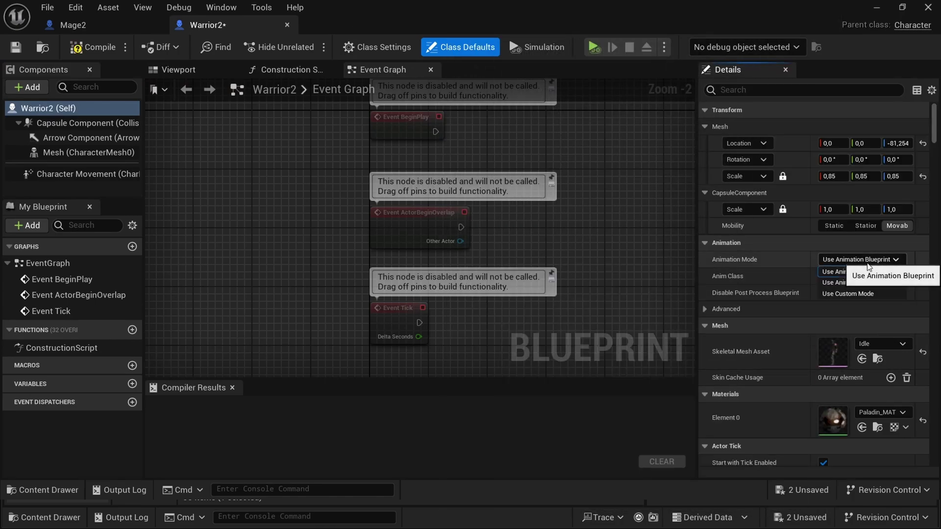
pyautogui.click(862, 283)
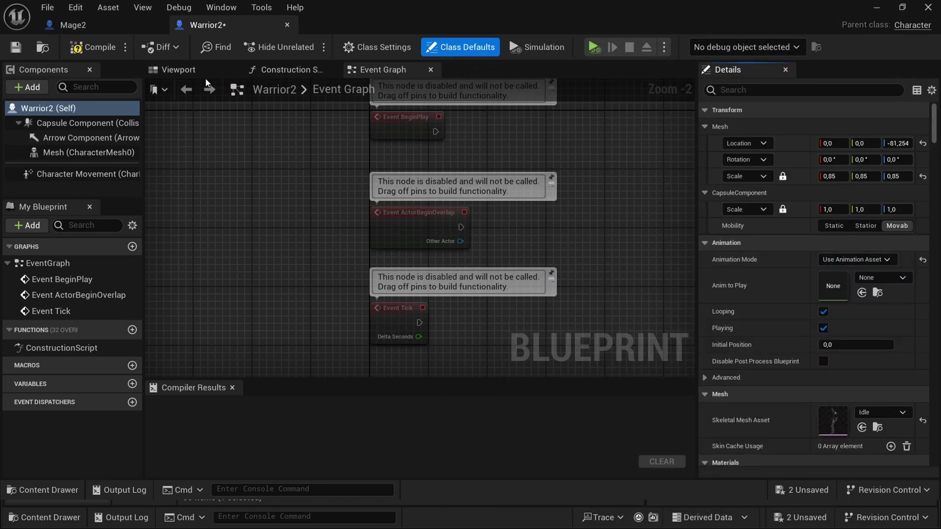
pyautogui.click(191, 70)
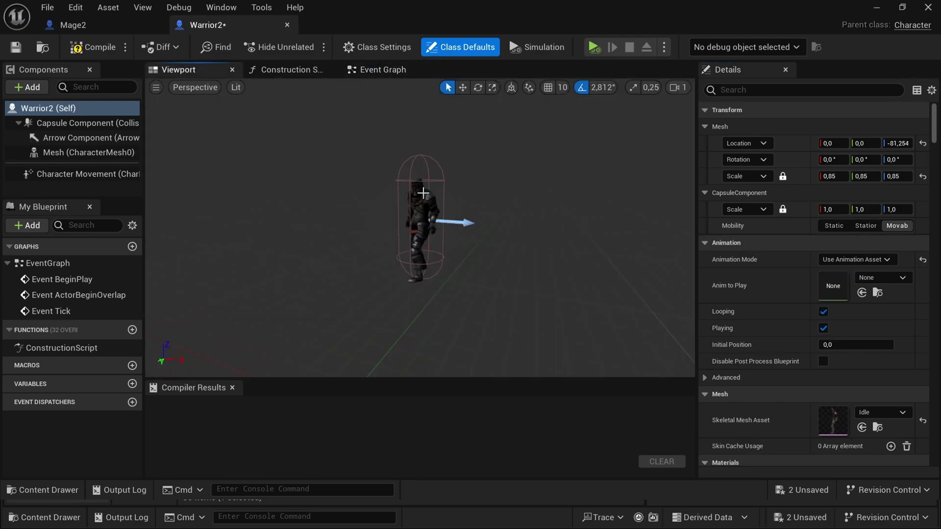
pyautogui.click(89, 152)
pyautogui.click(842, 259)
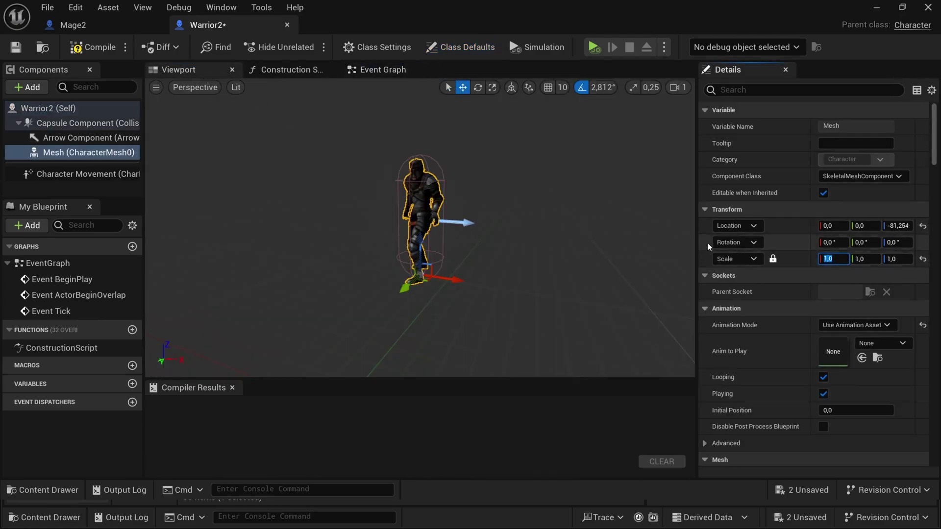
pyautogui.click(882, 343)
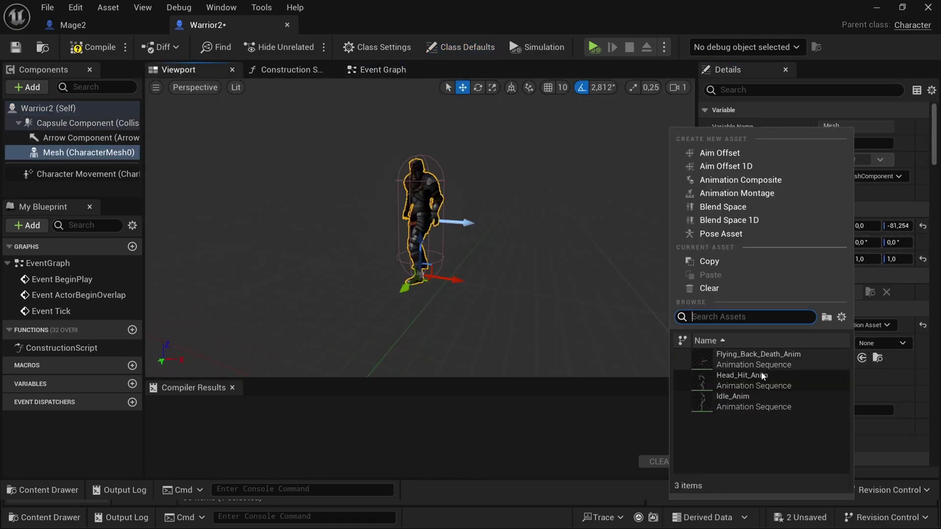
pyautogui.click(767, 414)
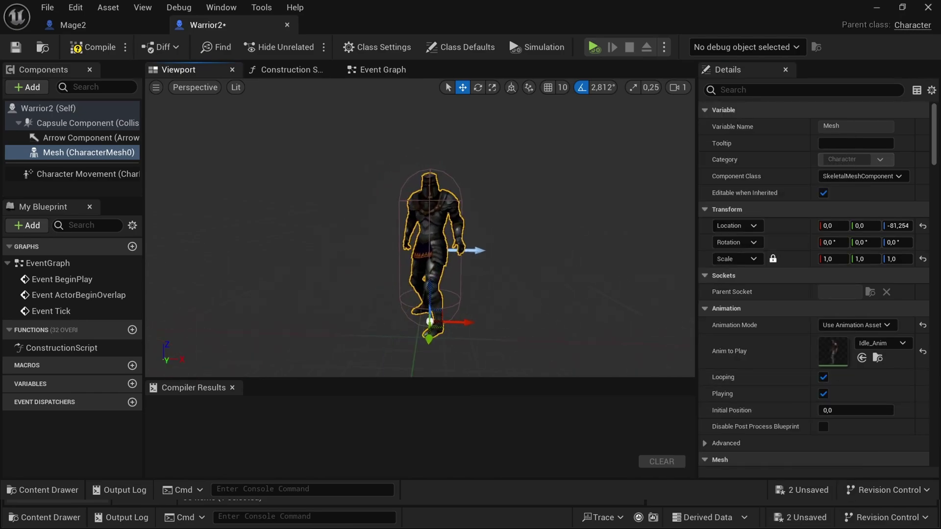
# Raise the warrior mesh slightly within its capsule, and compile and save Warrior2
pyautogui.click(93, 47)
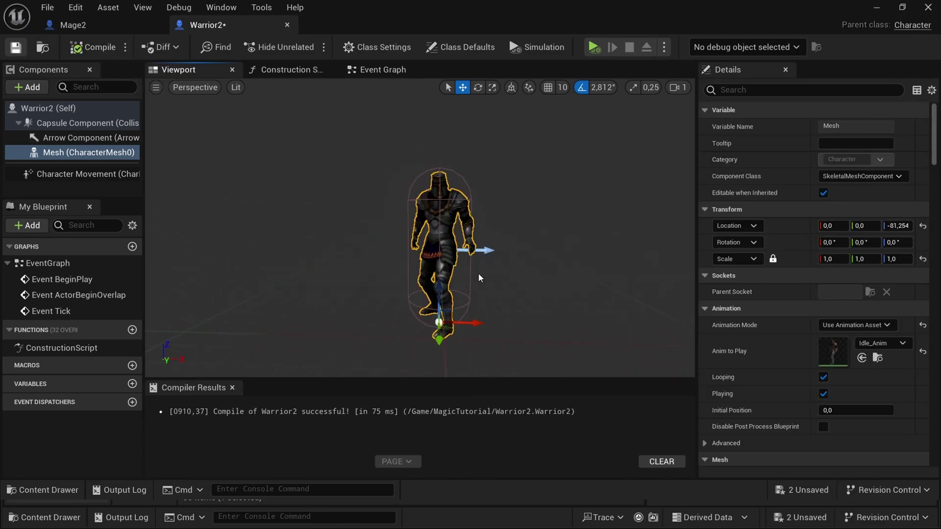
pyautogui.moveTo(436, 285); pyautogui.dragTo(436, 278)
pyautogui.click(94, 47)
pyautogui.click(16, 47)
# Set the Mage2 mesh to Use Animation Asset mode with Idle__1__Anim, and compile and save the blueprint
pyautogui.click(73, 25)
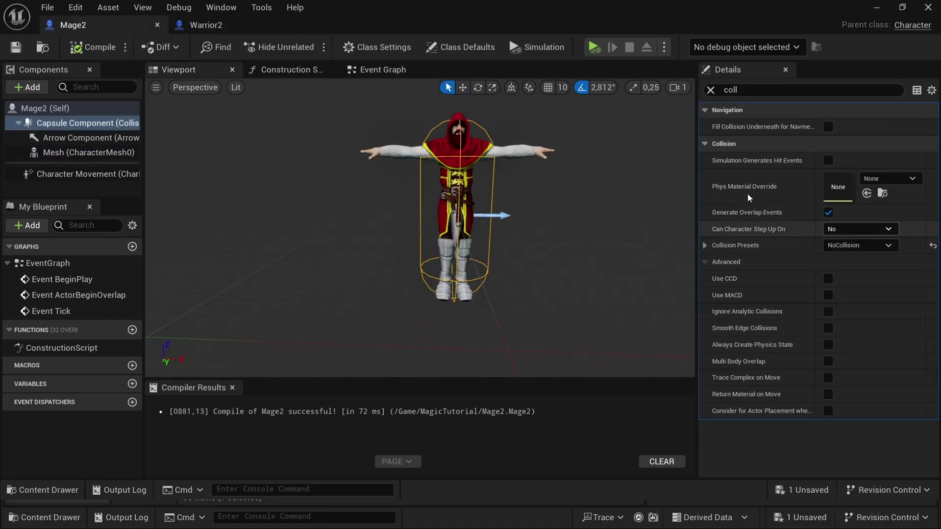
pyautogui.click(88, 152)
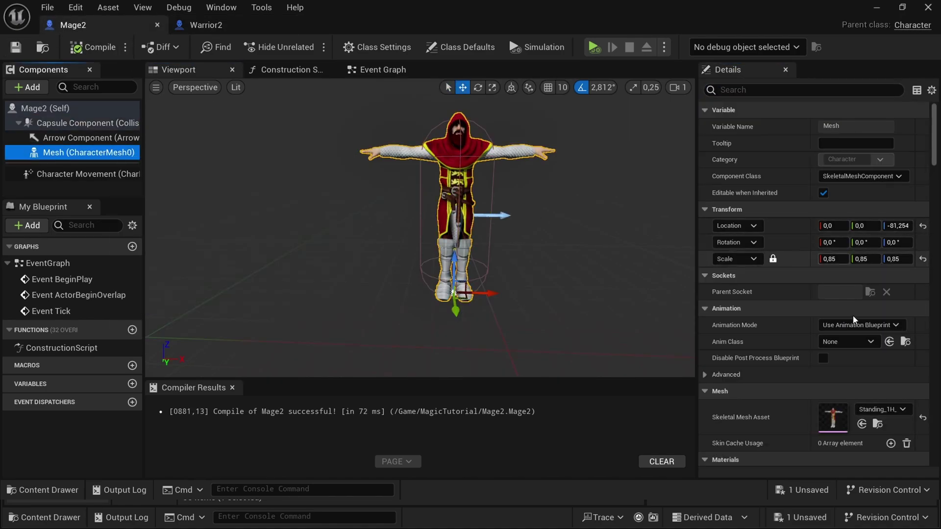
pyautogui.click(861, 325)
pyautogui.click(856, 349)
pyautogui.click(880, 343)
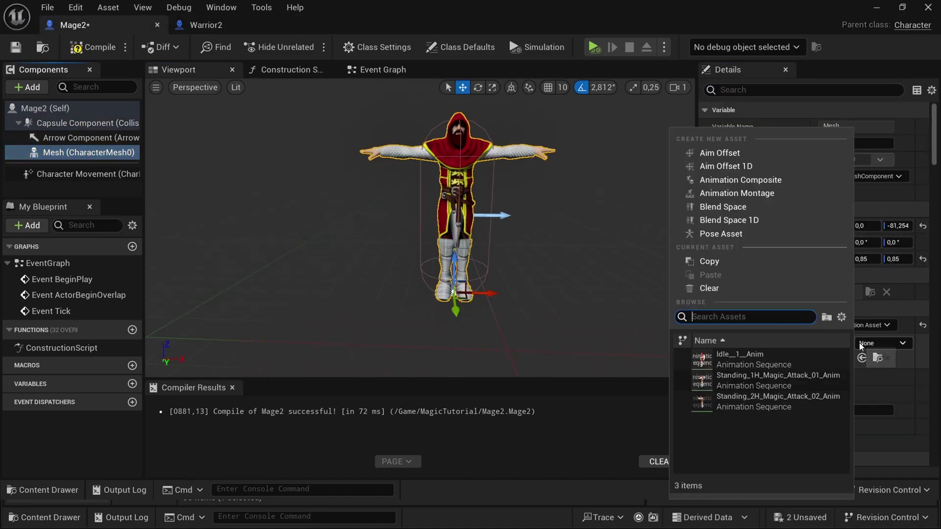
pyautogui.click(766, 365)
pyautogui.click(88, 47)
pyautogui.click(15, 48)
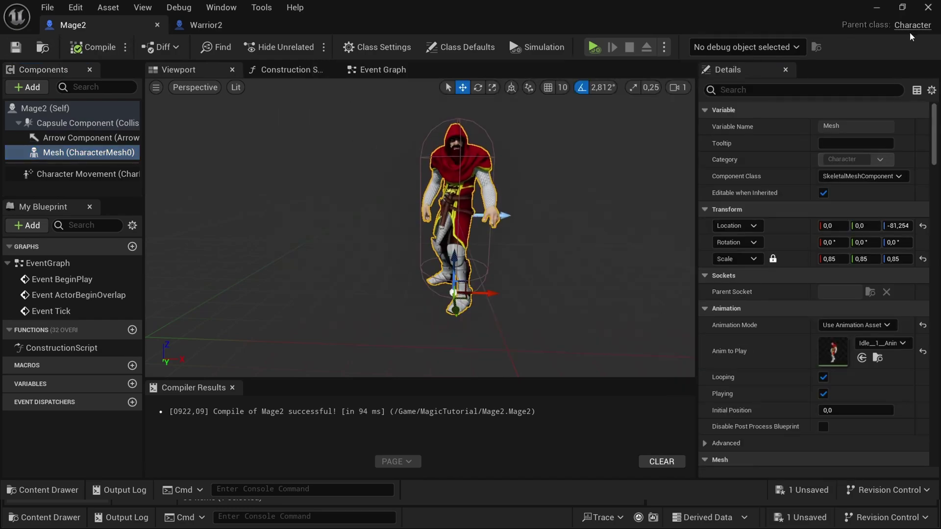
# Place the Mage2 and Warrior2 blueprints together in the left part of the VFXDemo forest clearing
pyautogui.click(873, 9)
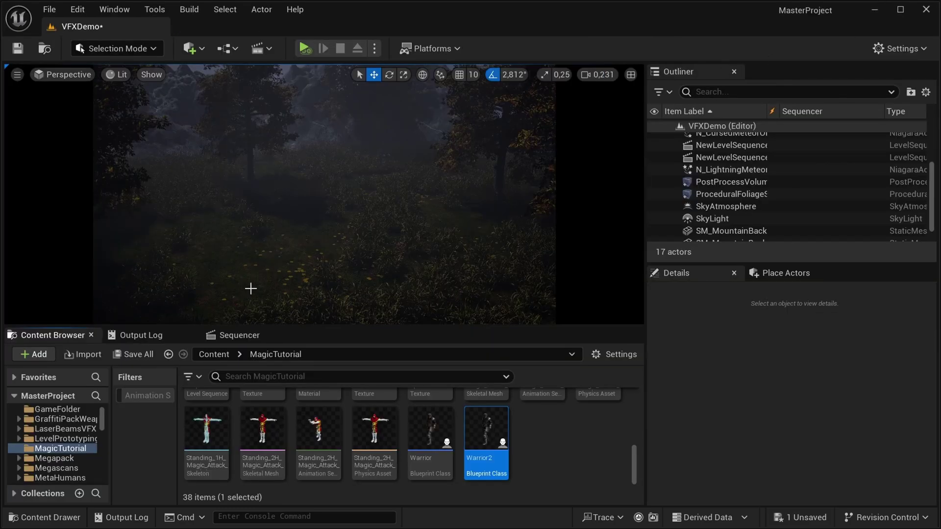
pyautogui.scroll(2, 528, 462)
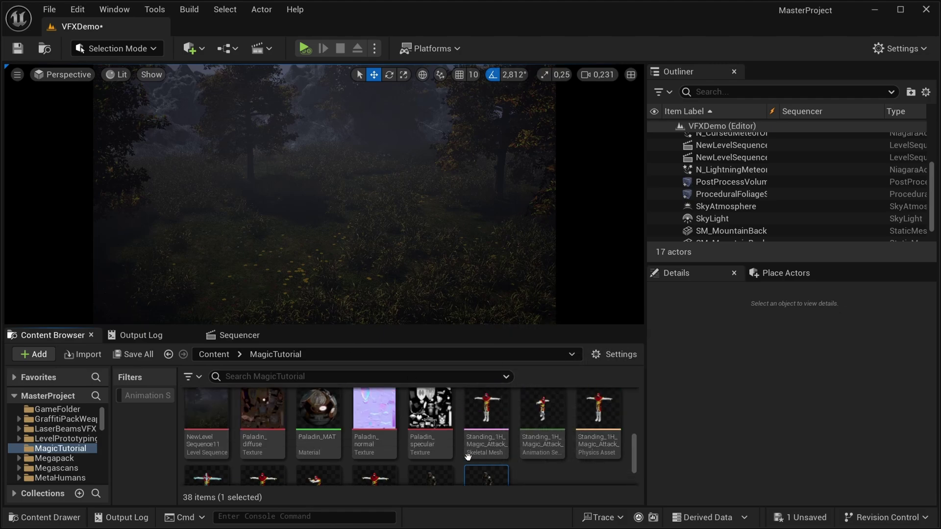
pyautogui.keyDown('ctrl'); pyautogui.click(319, 431); pyautogui.keyUp('ctrl')
pyautogui.moveTo(321, 431); pyautogui.dragTo(230, 172)
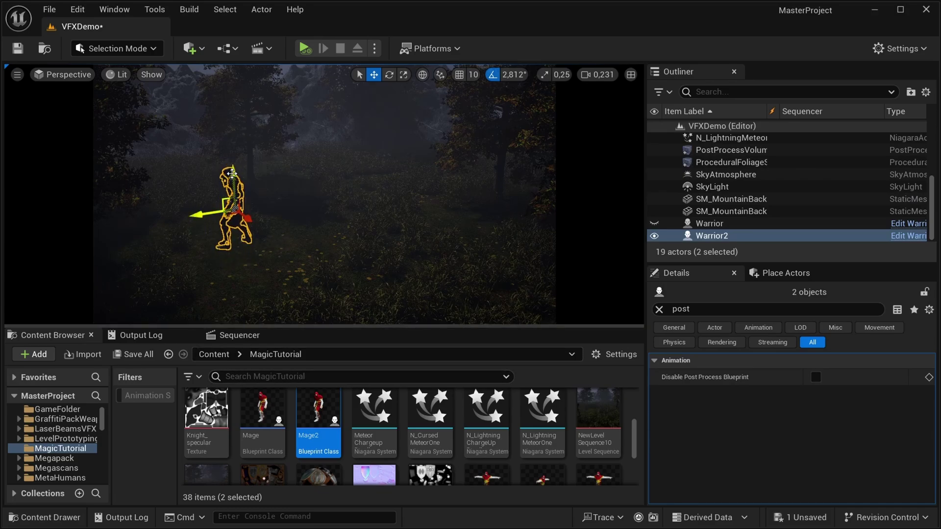
# Move Warrior2 across the clearing toward the right-hand trees, and shift both characters slightly together
pyautogui.click(227, 172)
pyautogui.moveTo(215, 215); pyautogui.dragTo(414, 205)
pyautogui.press('g')
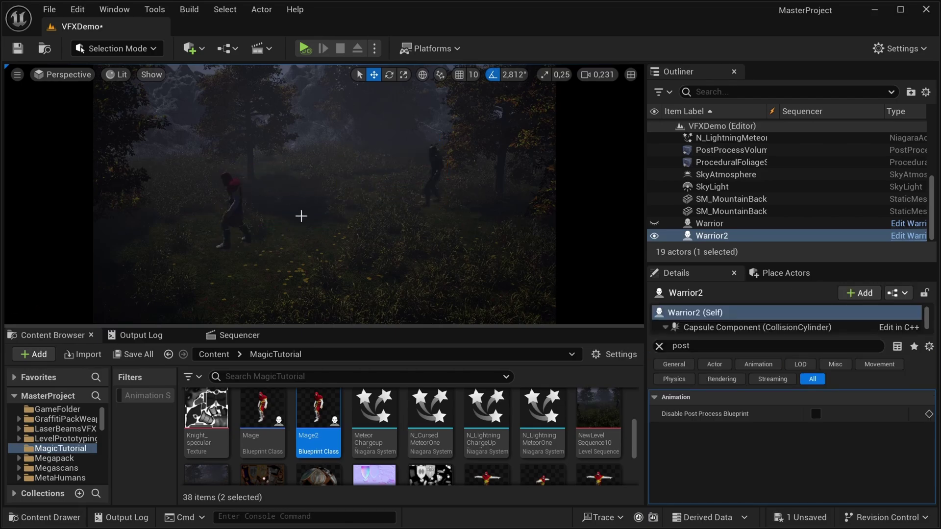
pyautogui.click(233, 201)
pyautogui.keyDown('shift'); pyautogui.click(433, 164); pyautogui.keyUp('shift')
pyautogui.moveTo(465, 190); pyautogui.dragTo(482, 201)
# Rotate the Mage2 actor in the clearing to face Warrior2
pyautogui.click(246, 201)
pyautogui.press('e')
pyautogui.moveTo(254, 235); pyautogui.dragTo(330, 229)
pyautogui.press('g')
pyautogui.press('g')
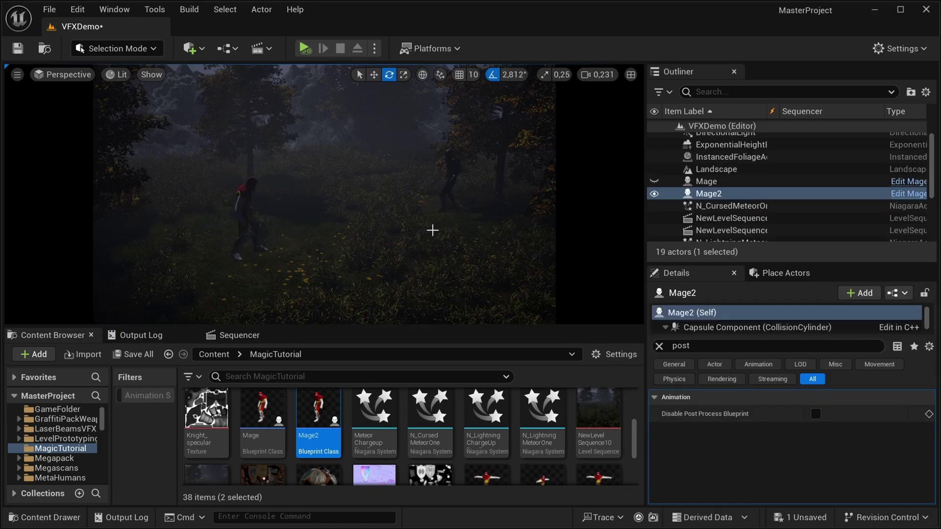
# Move Mage2 farther away from Warrior2, toward the left foreground of the shot, and check the framing of both characters
pyautogui.press('g')
pyautogui.press('w')
pyautogui.moveTo(217, 224); pyautogui.dragTo(176, 229)
pyautogui.press('g')
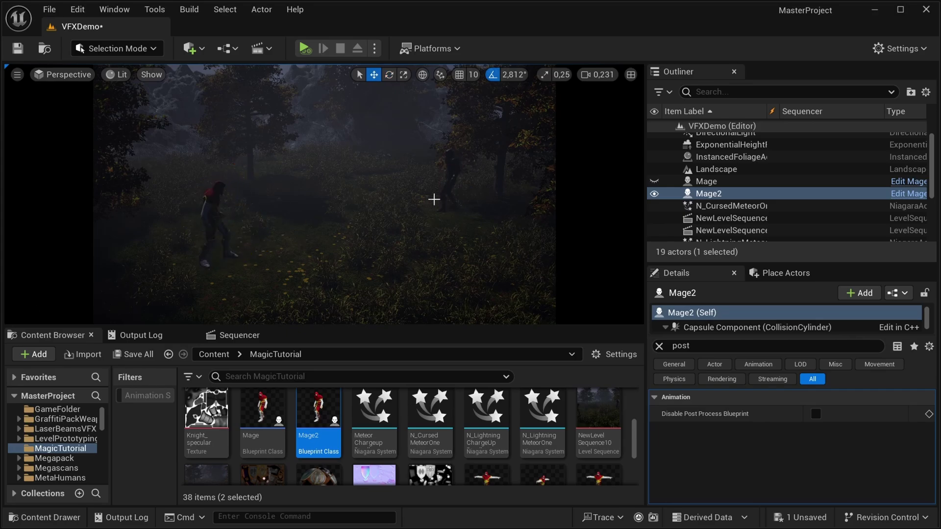
pyautogui.click(451, 173)
pyautogui.press('g')
pyautogui.press('g')
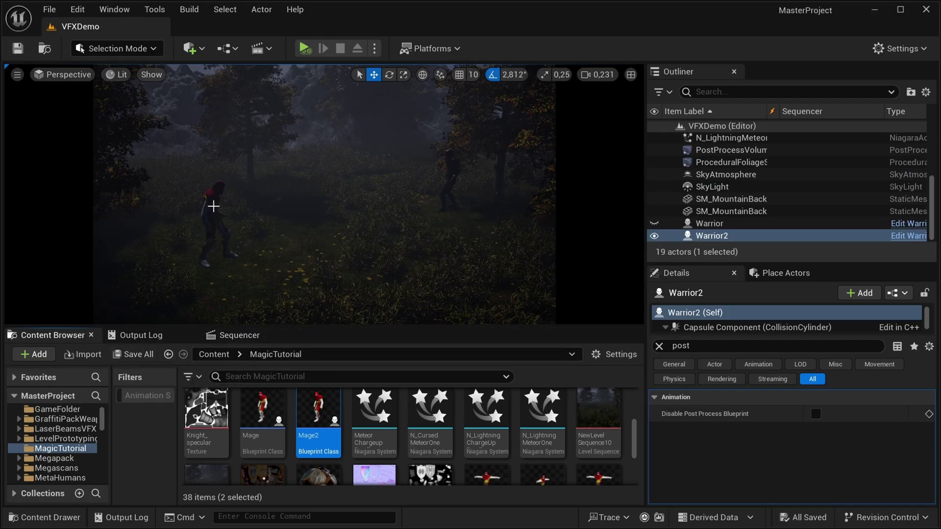
# Select the placed Mage2 and Warrior2 actors and add both as tracks to NewLevelSequence11
pyautogui.click(214, 206)
pyautogui.keyDown('ctrl'); pyautogui.click(456, 181); pyautogui.keyUp('ctrl')
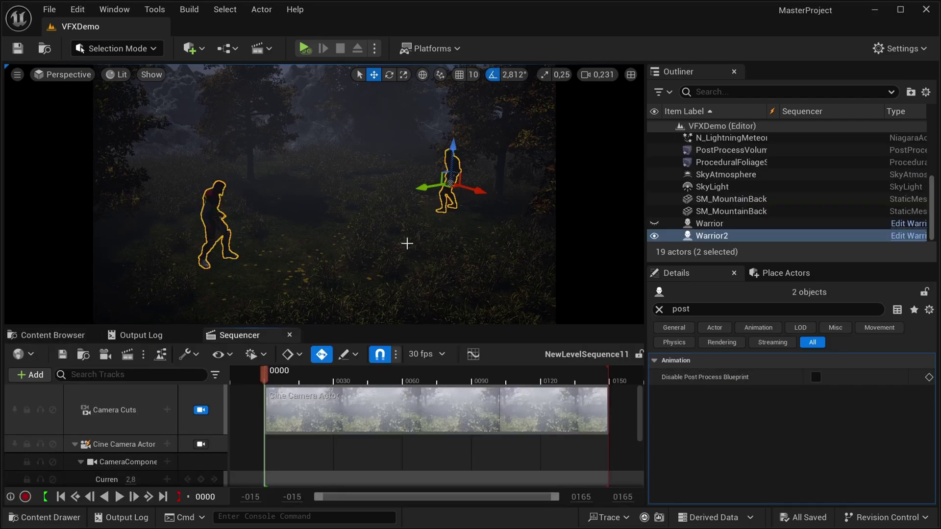
pyautogui.moveTo(725, 237); pyautogui.dragTo(164, 430)
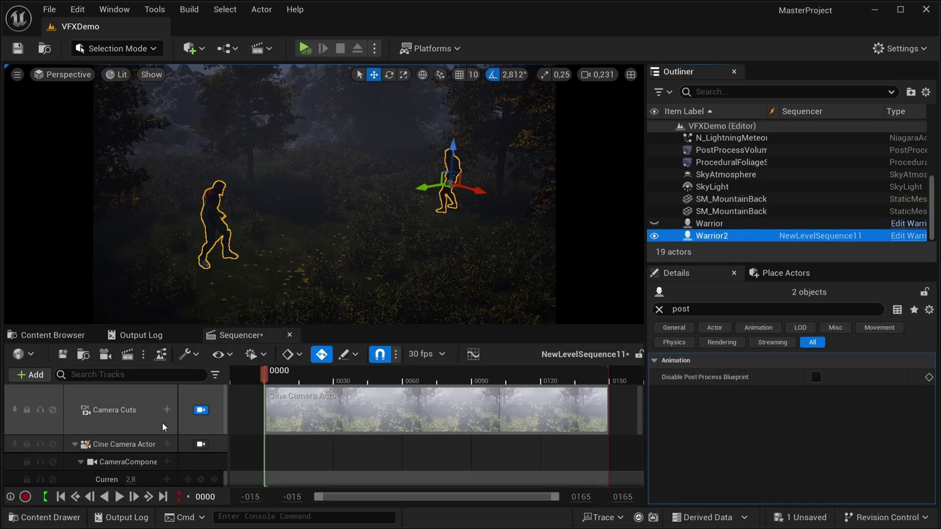
pyautogui.scroll(-4, 161, 450)
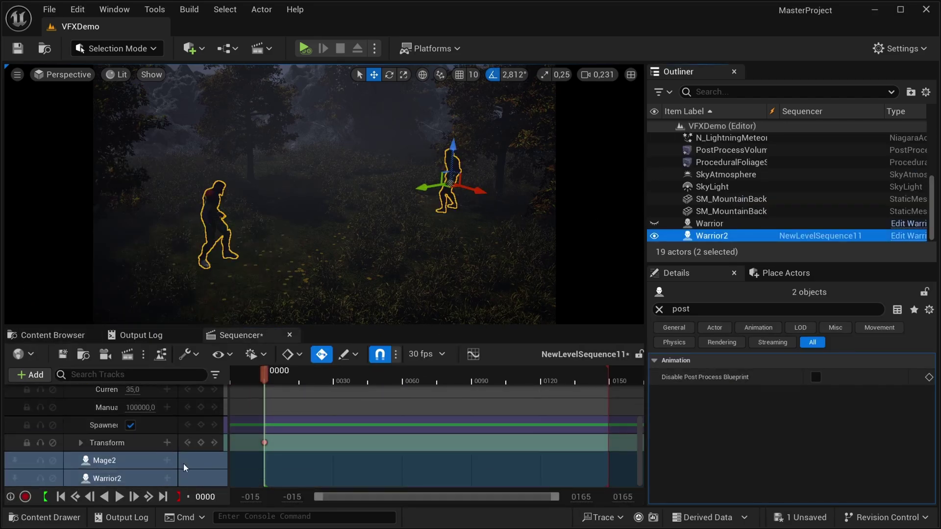
# Add the Idle__1__Anim animation to Mage2's track and shift its section to start before frame 0000
pyautogui.click(195, 475)
pyautogui.click(167, 461)
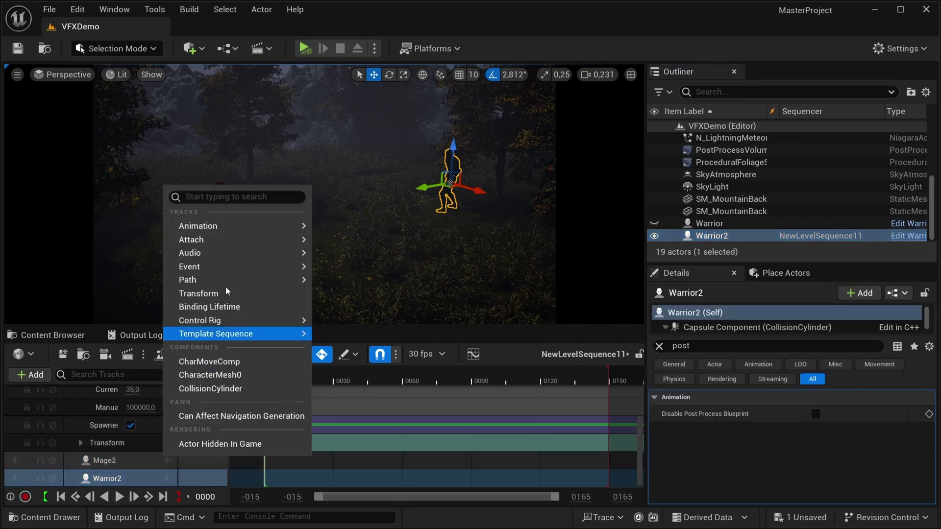
pyautogui.moveTo(227, 229)
pyautogui.click(383, 274)
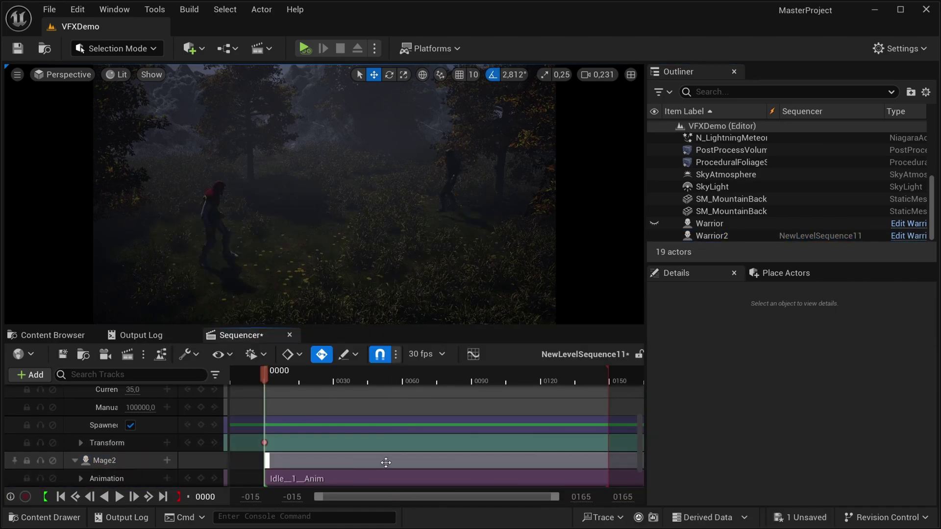
pyautogui.moveTo(385, 461); pyautogui.dragTo(355, 460)
pyautogui.keyDown('ctrl'); pyautogui.scroll(-5, 428, 445); pyautogui.keyUp('ctrl')
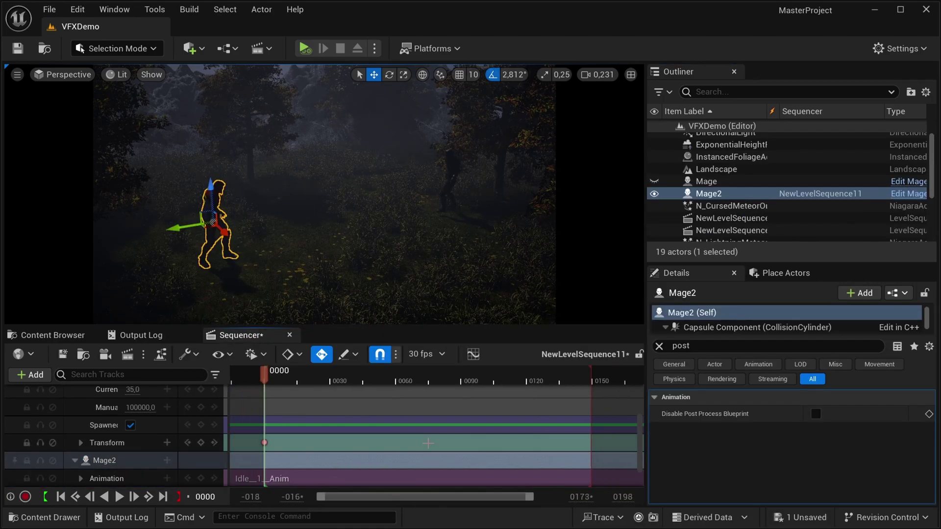
# Add an animation section to Warrior2's track and shift it earlier to start level with Mage2's section
pyautogui.scroll(-1, 172, 479)
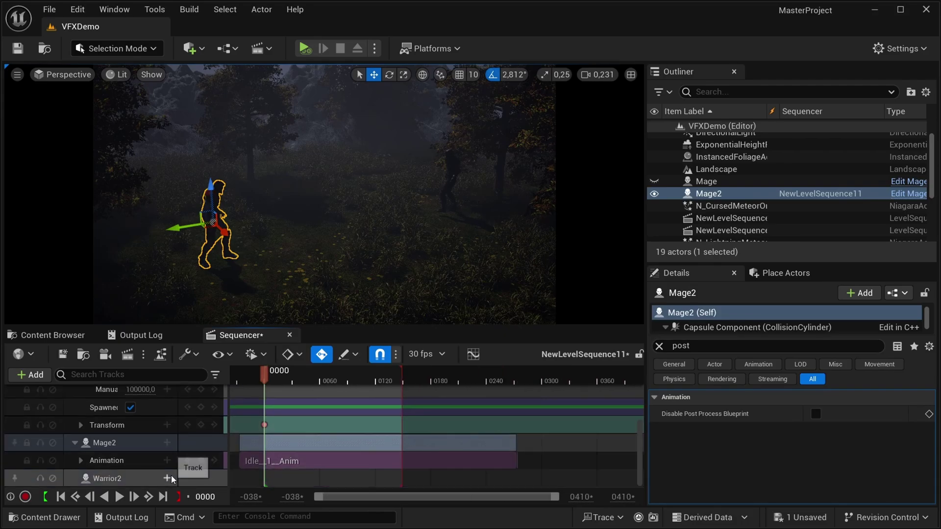
pyautogui.click(169, 478)
pyautogui.moveTo(227, 242)
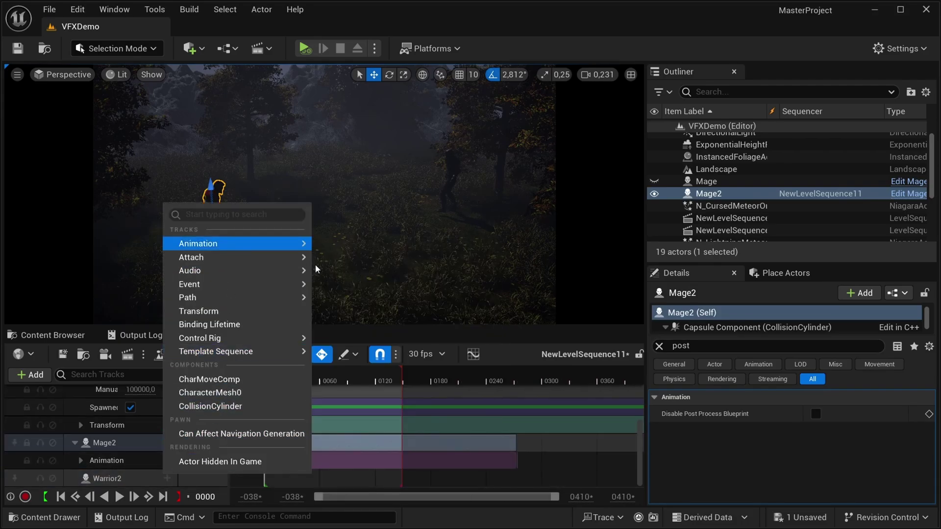
pyautogui.moveTo(264, 247)
pyautogui.click(379, 331)
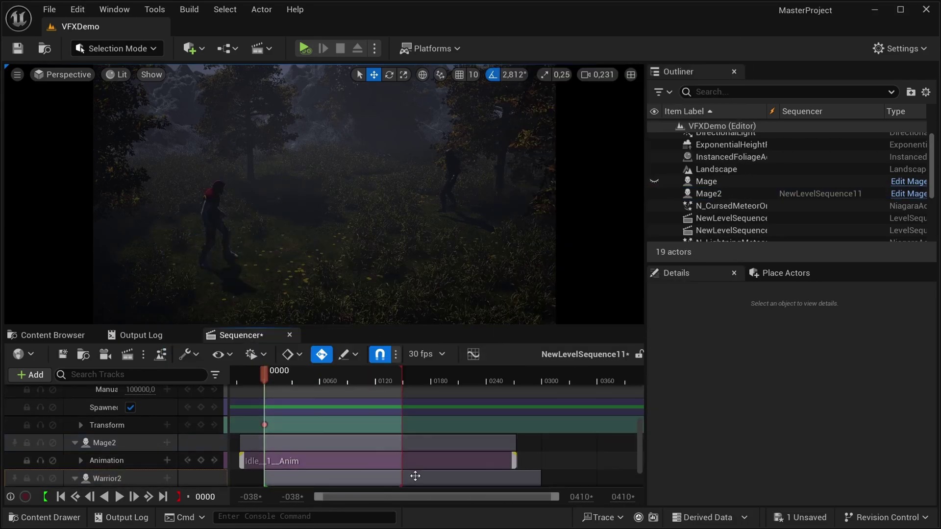
pyautogui.click(423, 480)
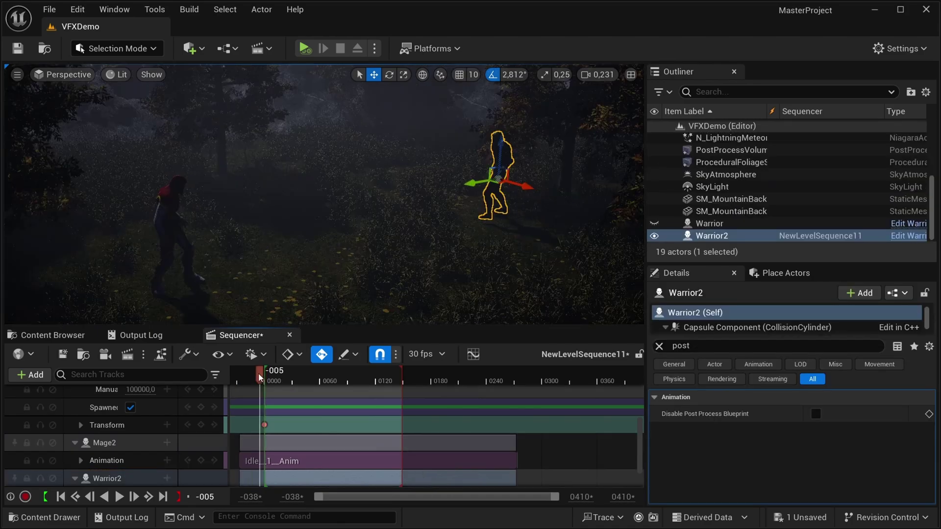
# Play back the sequence to check both character animations, and save the sequence and the level
pyautogui.press('space')
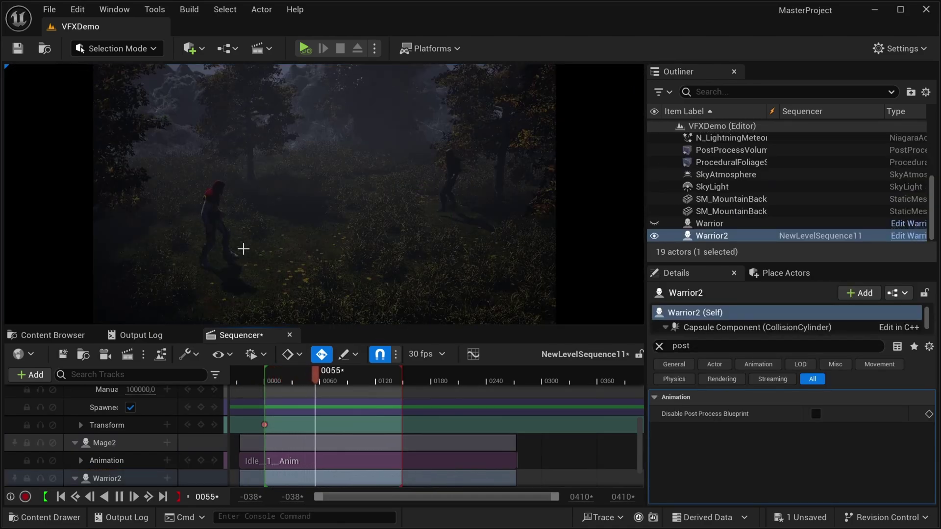
pyautogui.press('space')
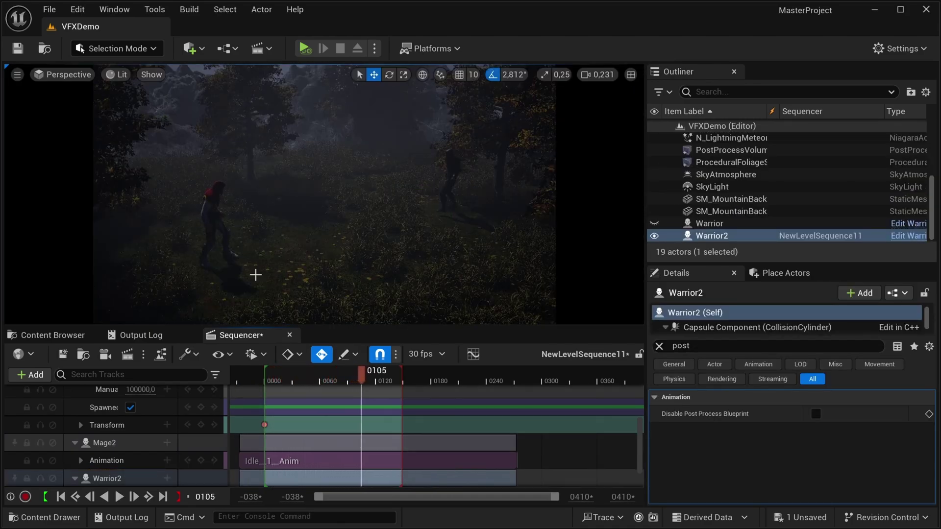
pyautogui.keyDown('ctrl'); pyautogui.scroll(-1, 404, 416); pyautogui.keyUp('ctrl')
pyautogui.click(62, 354)
pyautogui.hotkey('ctrl', 's')
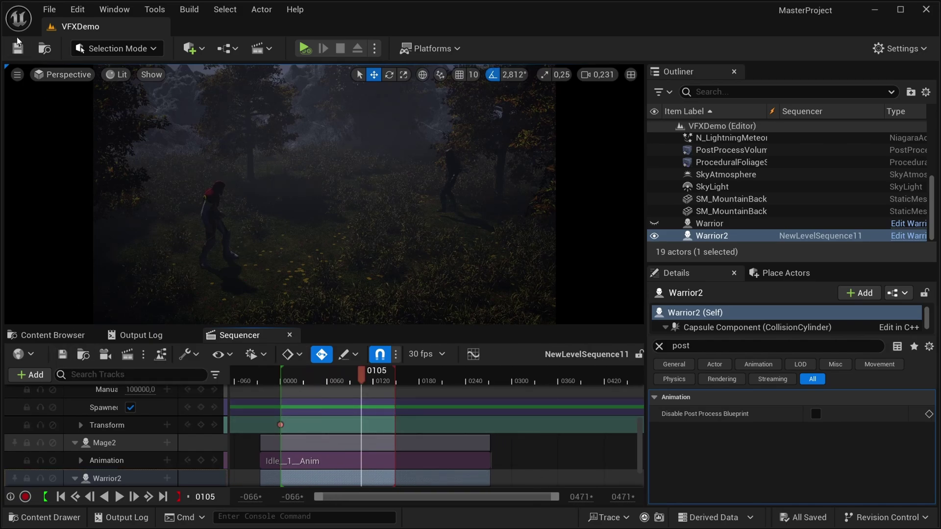
pyautogui.click(17, 47)
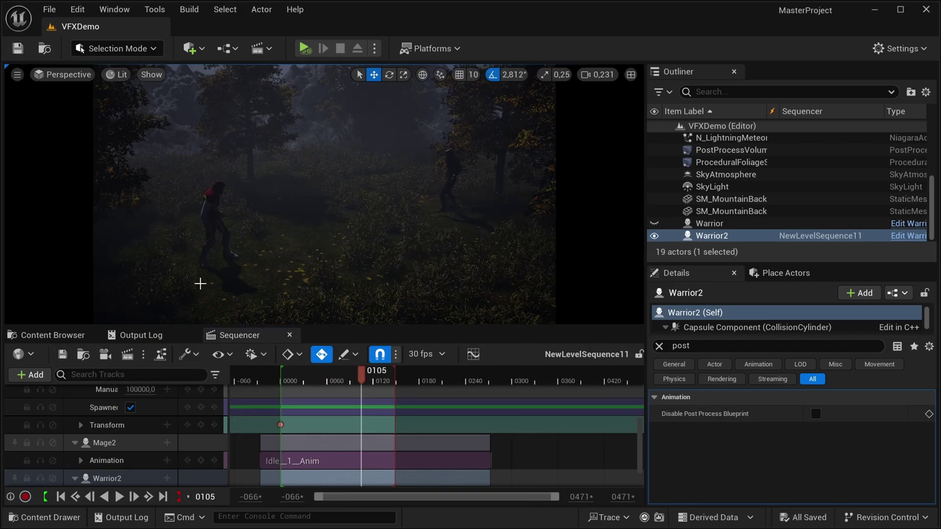
# Open the MeteorChargeupSmall and N_LightningChargeUpSmall Niagara systems from the MagicTutorial folder and compare their effect previews
pyautogui.click(53, 335)
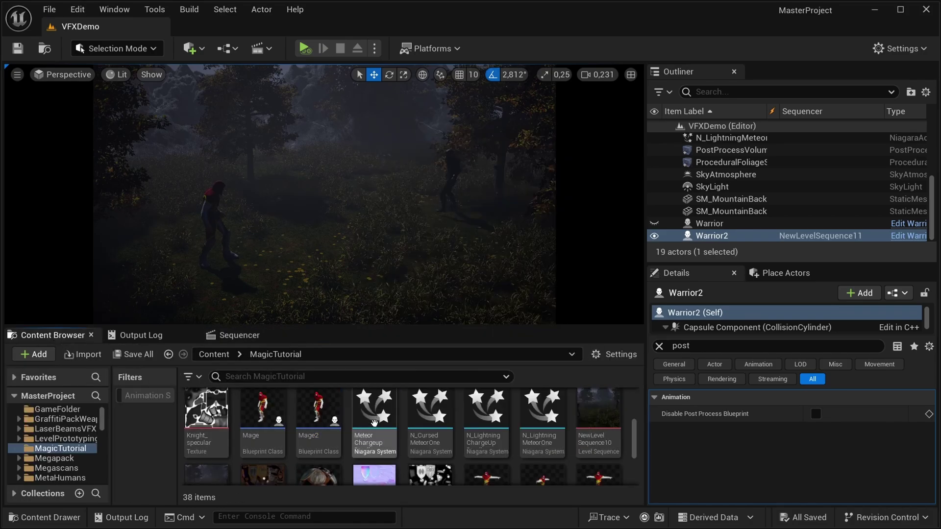
pyautogui.doubleClick(373, 422)
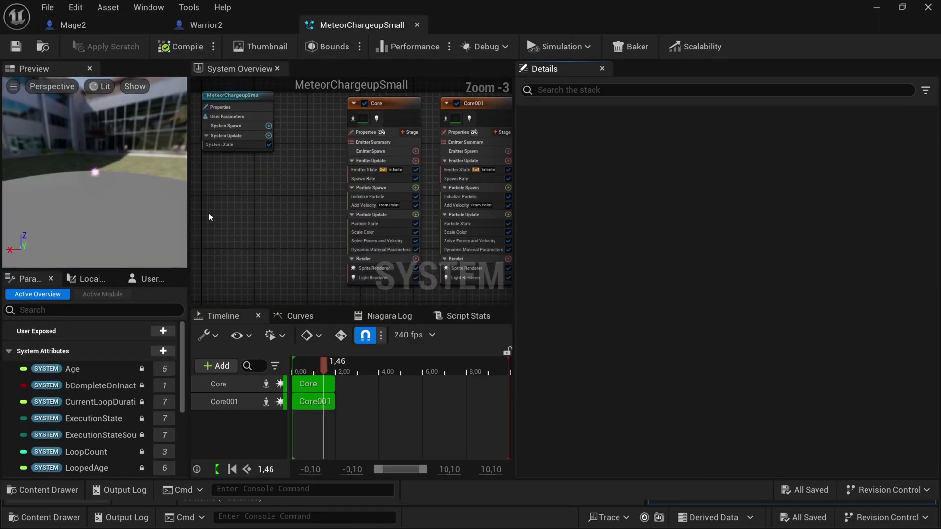
pyautogui.moveTo(247, 203); pyautogui.dragTo(509, 279, button='right')
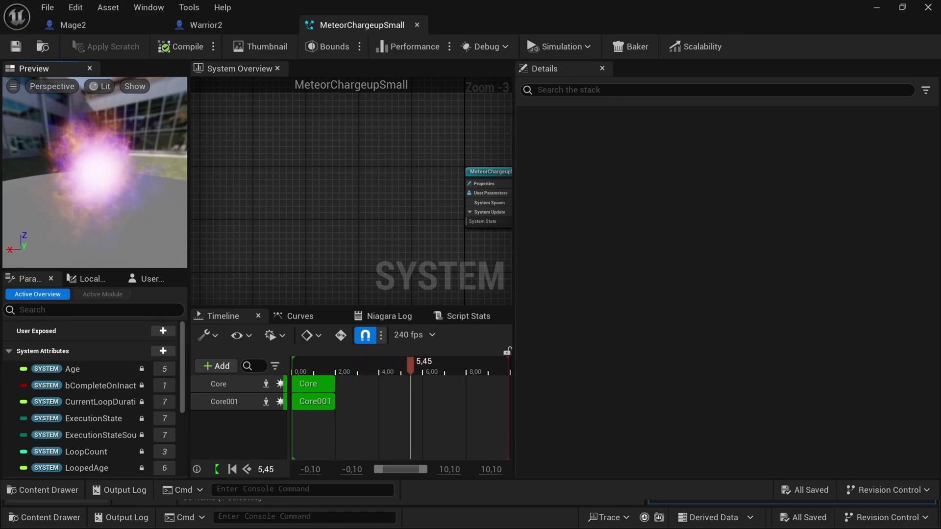
pyautogui.click(880, 7)
pyautogui.doubleClick(465, 416)
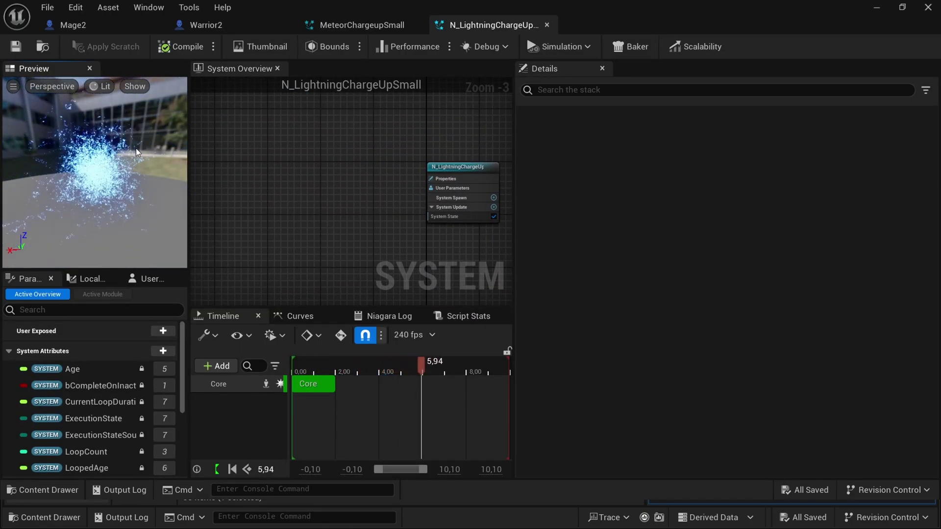
pyautogui.click(363, 25)
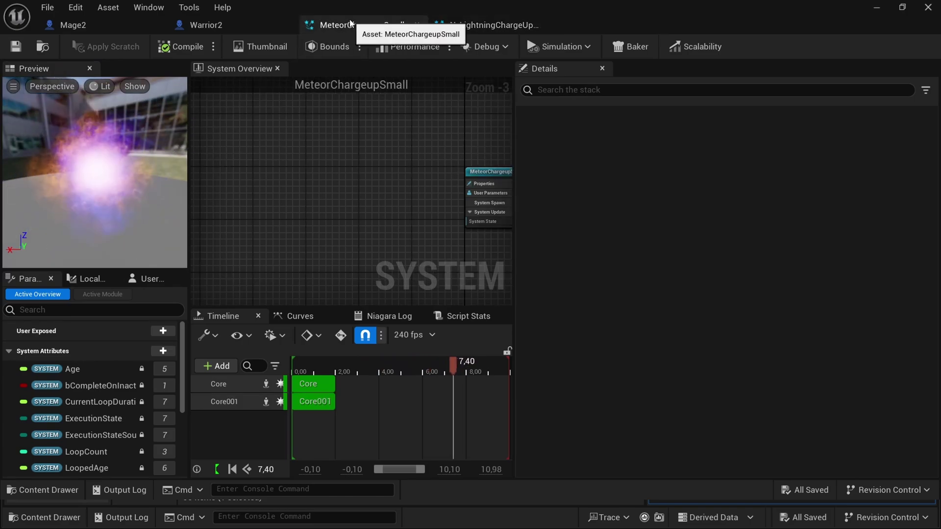
# In the Mage2 blueprint, add a Niagara component under the Mesh using N_LightningChargeUpSmall and name it LeftHand
pyautogui.click(204, 25)
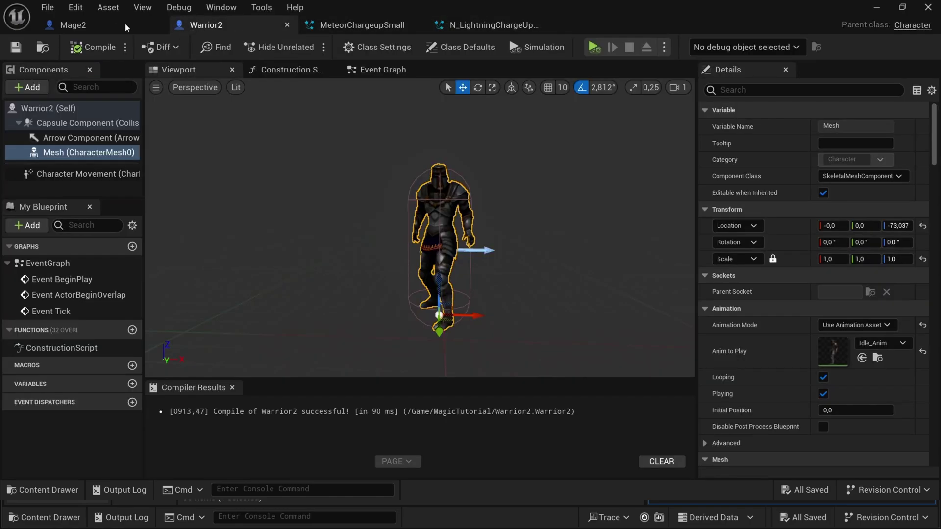
pyautogui.click(74, 25)
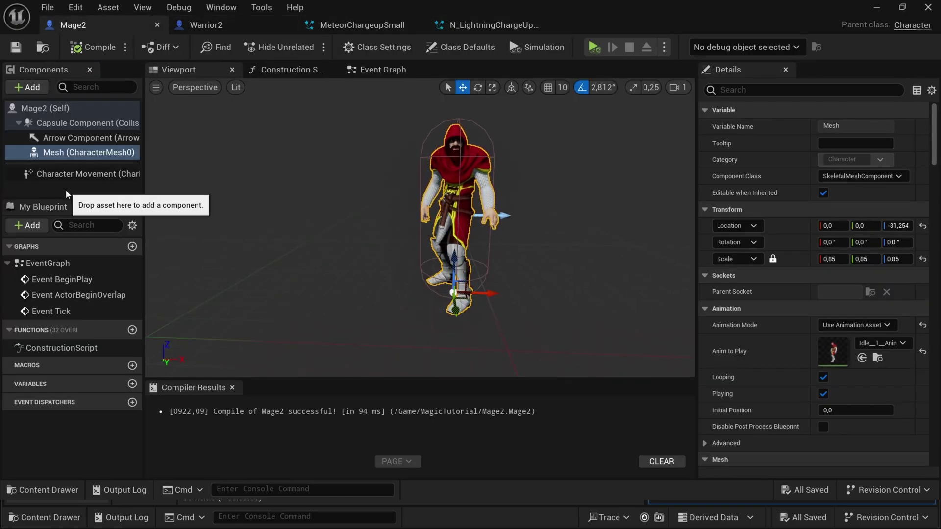
pyautogui.click(78, 186)
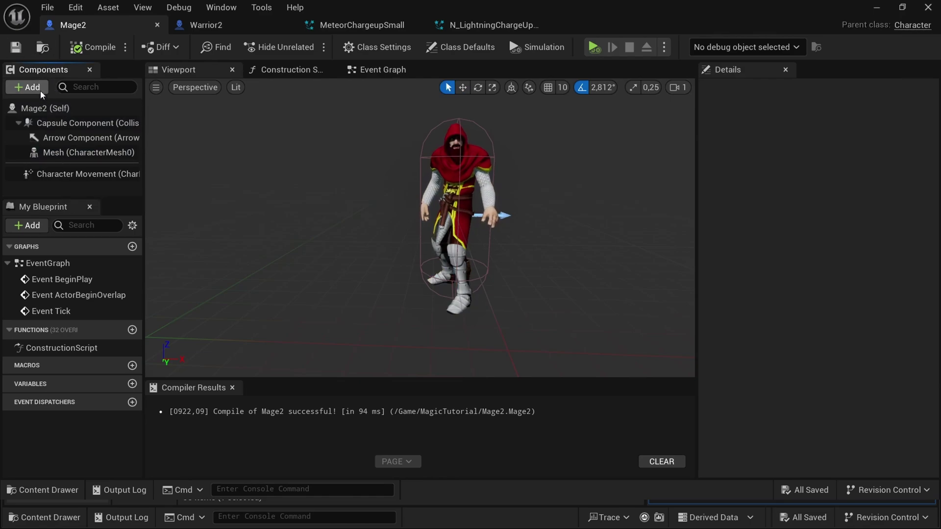
pyautogui.click(88, 153)
pyautogui.click(10, 88)
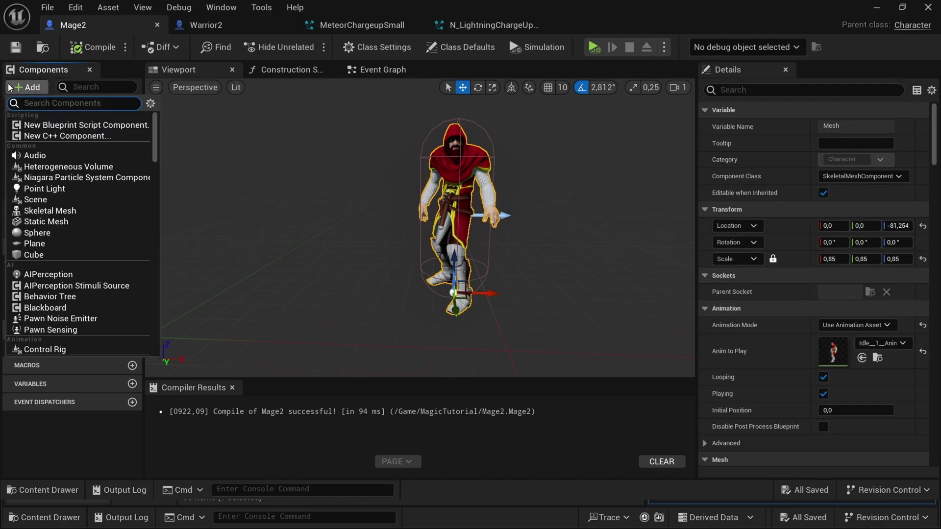
pyautogui.write('niagara')
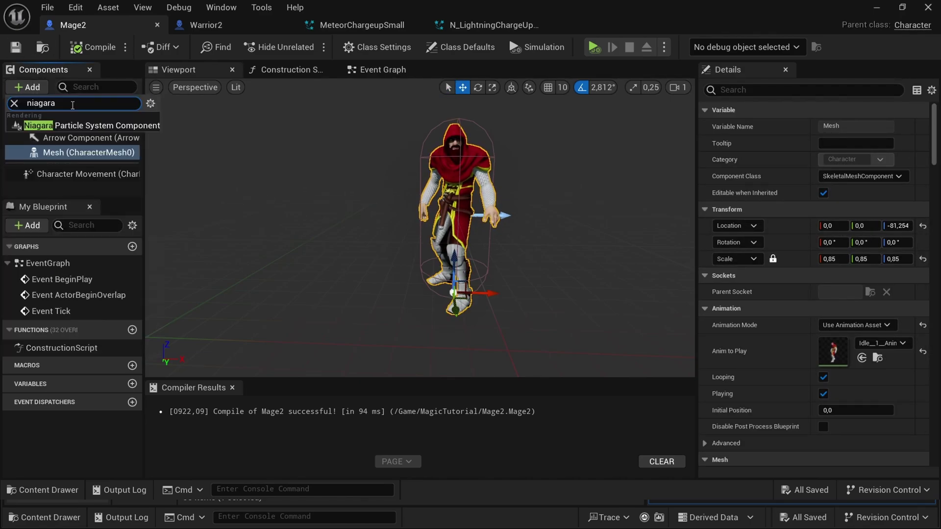
pyautogui.click(74, 126)
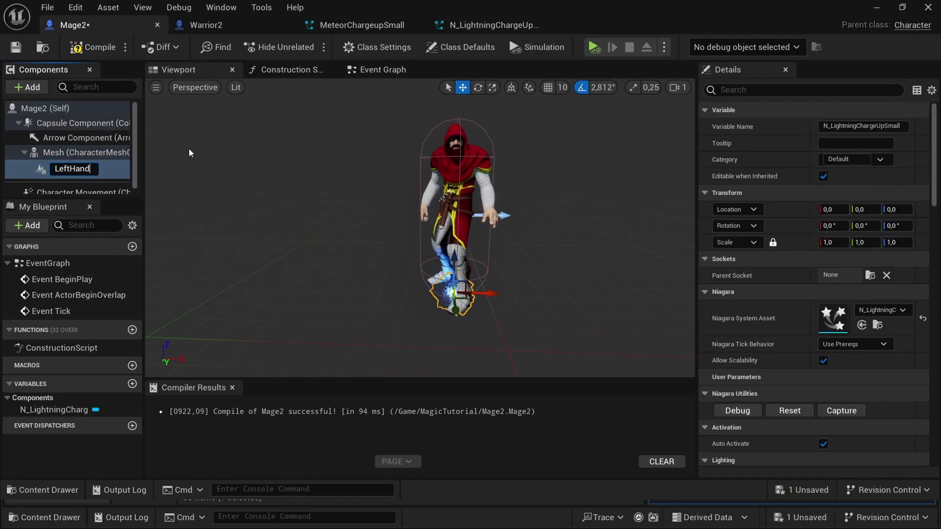
pyautogui.press('Return')
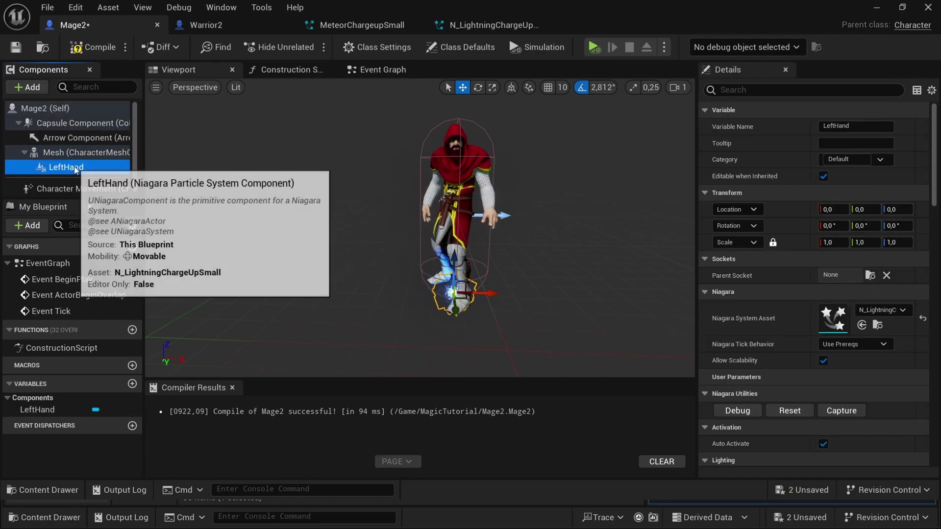
# Set the blueprint viewport to Unlit and attach the LeftHand component to the LeftHand bone
pyautogui.moveTo(420, 228); pyautogui.dragTo(418, 252, button='right')
pyautogui.press('w')
pyautogui.scroll(-3, 420, 228)
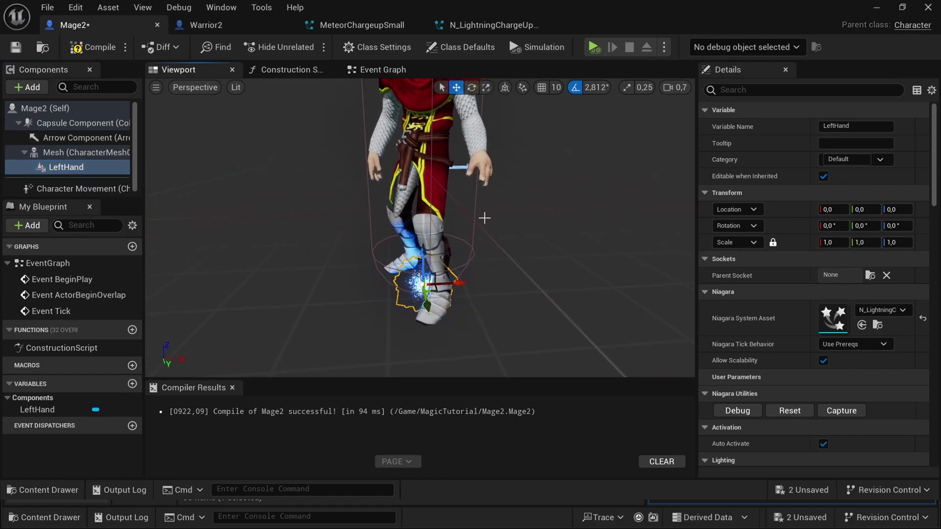
pyautogui.click(236, 87)
pyautogui.click(275, 120)
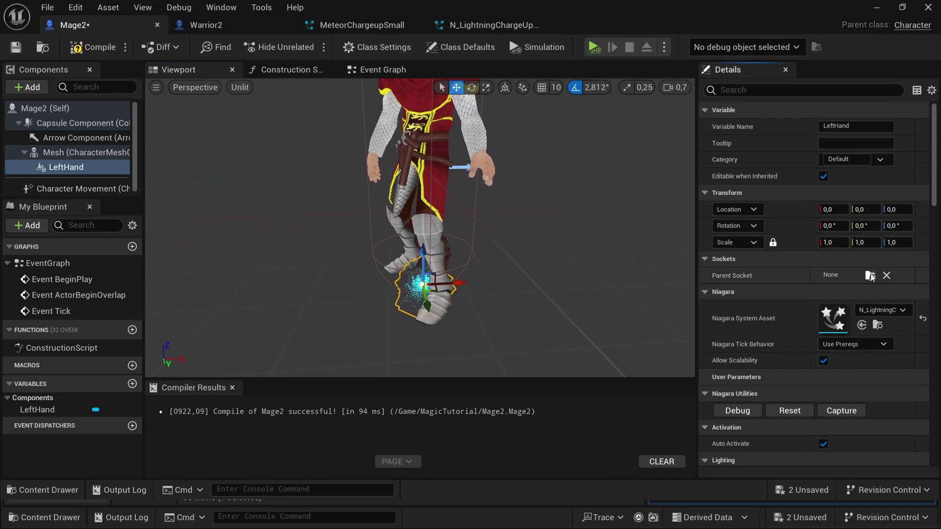
pyautogui.click(835, 275)
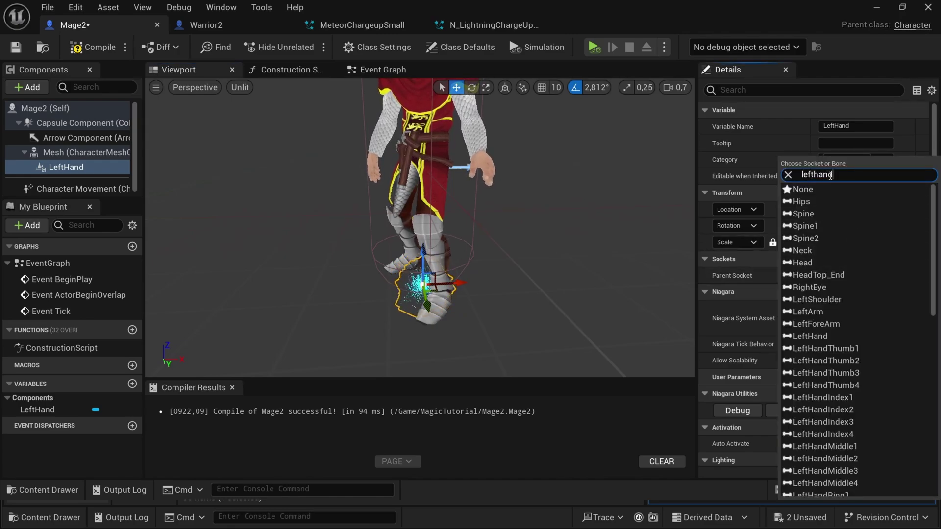
pyautogui.click(853, 190)
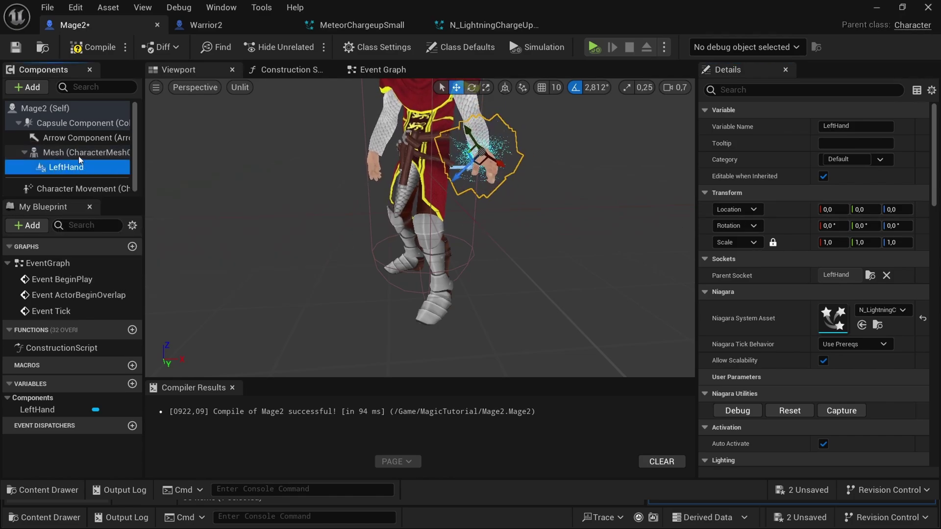
# Duplicate the LeftHand Niagara component and rename the copy RightHand
pyautogui.hotkey('ctrl', 'd')
pyautogui.click(88, 172)
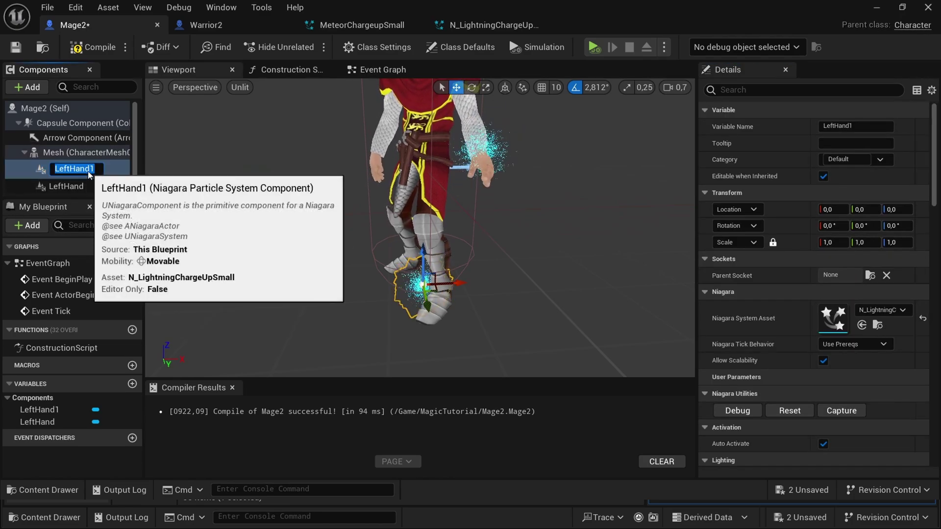
pyautogui.write('RightHand')
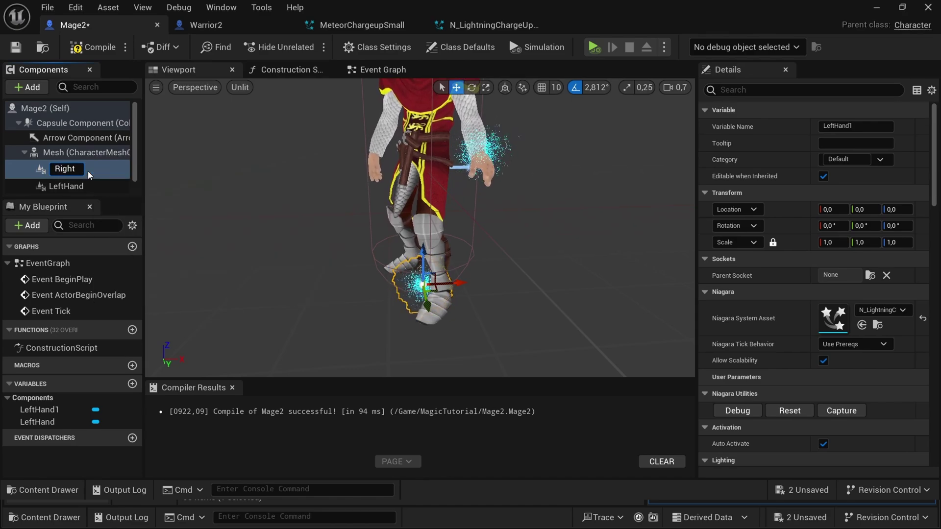
pyautogui.press('Return')
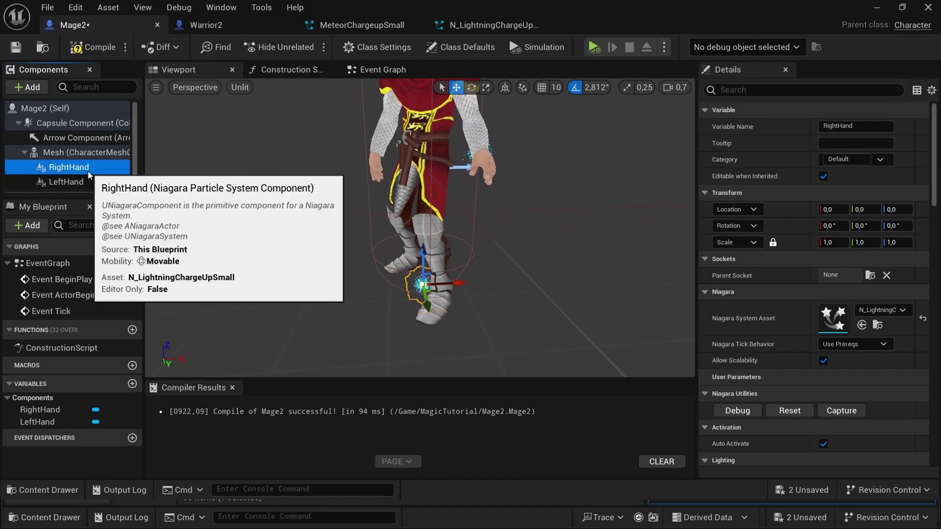
# Attach the RightHand component to the RightHand bone and compile the Mage2 blueprint
pyautogui.click(870, 275)
pyautogui.write('righthand')
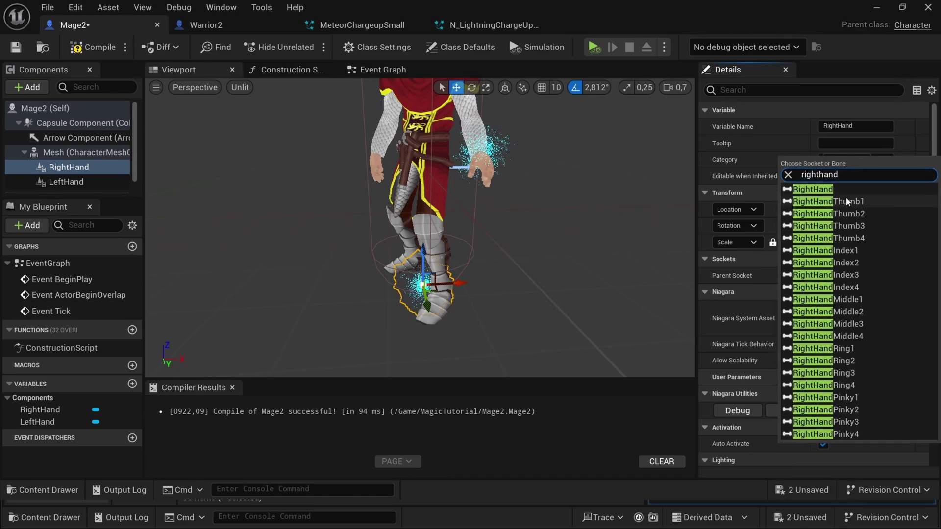
pyautogui.click(850, 190)
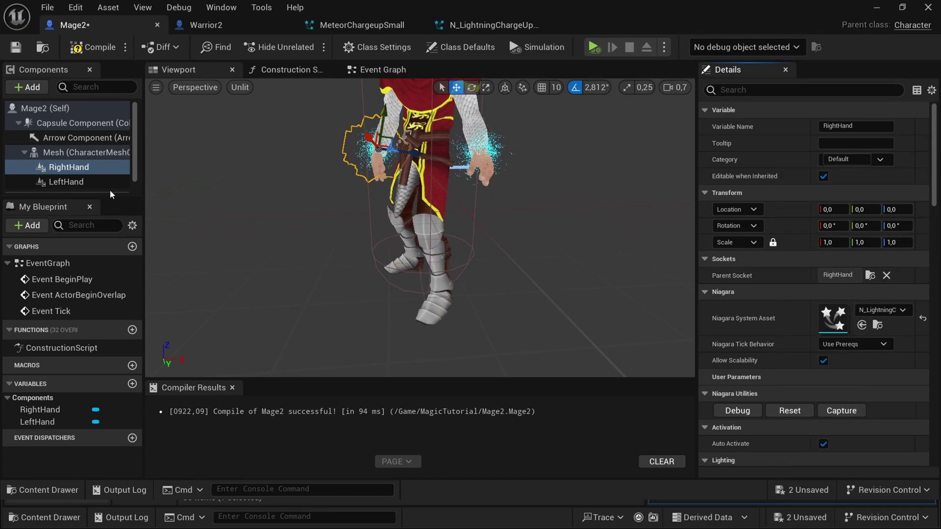
pyautogui.click(103, 47)
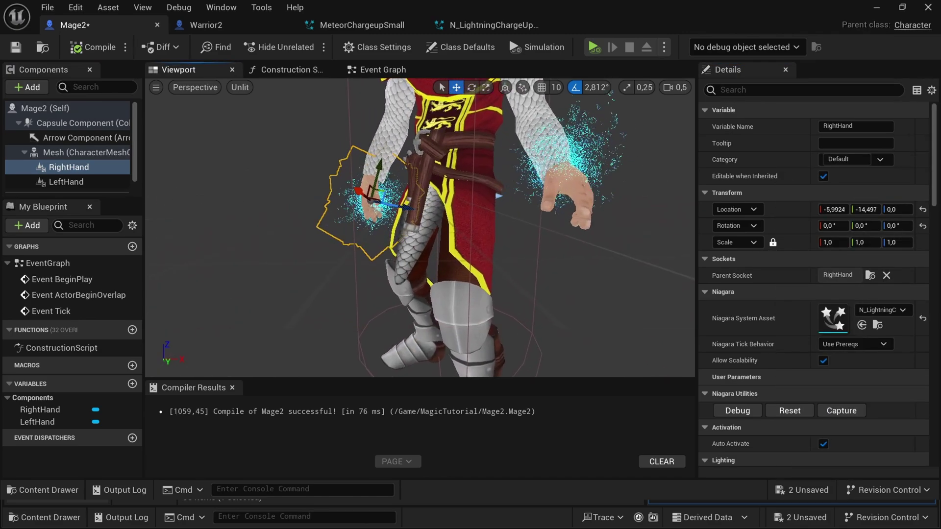
# Move the lightning effects from the wrists onto the mage's palms, placing RightHand at about -1.09, -14.5, 2.26
pyautogui.press('f')
pyautogui.moveTo(401, 206); pyautogui.dragTo(409, 203, button='right')
pyautogui.moveTo(410, 204); pyautogui.dragTo(420, 215)
pyautogui.moveTo(420, 214); pyautogui.dragTo(245, 196, button='right')
pyautogui.click(403, 153)
pyautogui.moveTo(245, 196); pyautogui.dragTo(221, 253)
pyautogui.moveTo(220, 252); pyautogui.dragTo(453, 212, button='right')
pyautogui.moveTo(453, 212); pyautogui.dragTo(465, 227)
pyautogui.moveTo(436, 179); pyautogui.dragTo(437, 166)
pyautogui.moveTo(437, 167); pyautogui.dragTo(343, 181, button='right')
# Return the blueprint viewport to Lit shading and check both hand effects on the whole mage
pyautogui.click(210, 87)
pyautogui.moveTo(238, 87)
pyautogui.click(245, 116)
pyautogui.scroll(3, 433, 199)
pyautogui.press('s')
pyautogui.moveTo(433, 200); pyautogui.dragTo(583, 206, button='right')
# Duplicate the RightHand Niagara component and attach the copy to the mesh's RightHand bone
pyautogui.click(91, 165)
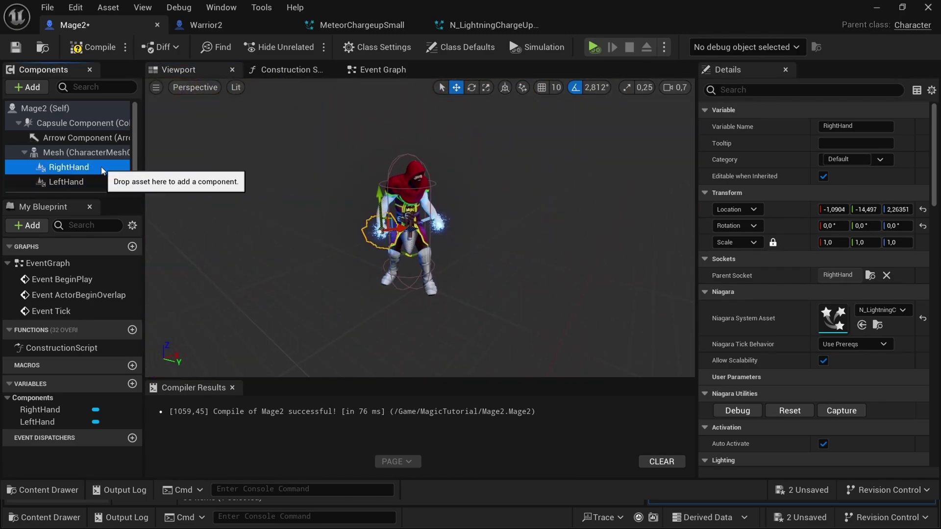
pyautogui.hotkey('ctrl', 'd')
pyautogui.click(73, 148)
pyautogui.click(869, 275)
pyautogui.write('righthan')
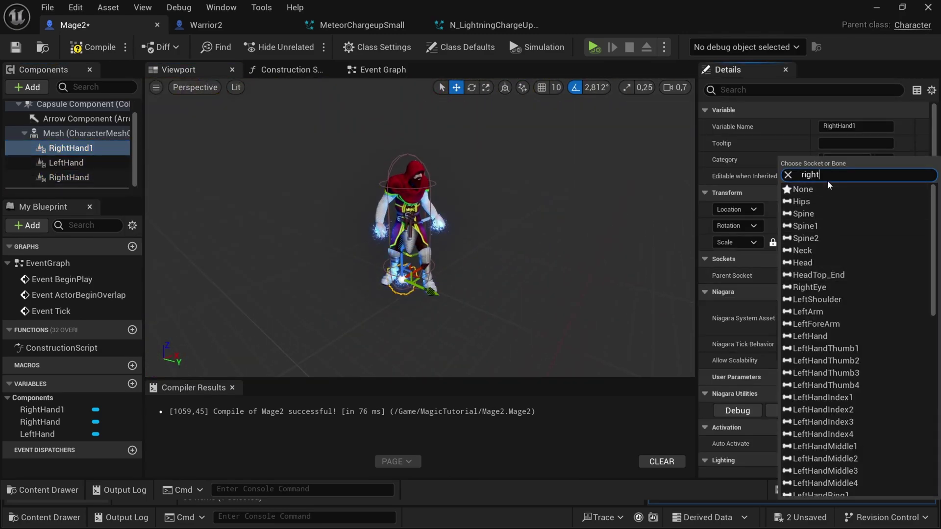
pyautogui.click(845, 191)
pyautogui.moveTo(540, 206); pyautogui.dragTo(520, 206, button='right')
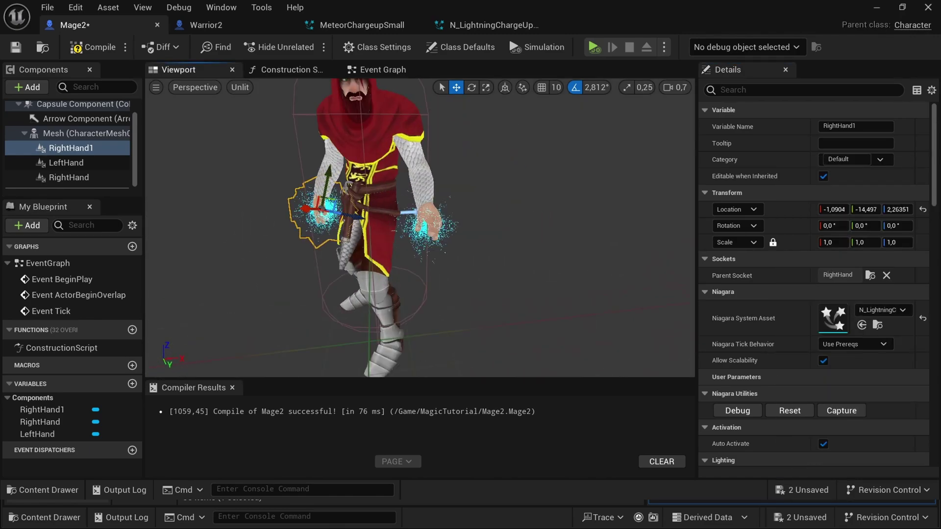
# Assign the MeteorChargeupSmall Niagara system to the RightHand1 component
pyautogui.scroll(2, 419, 228)
pyautogui.click(891, 312)
pyautogui.write('meteor')
pyautogui.scroll(5, 767, 401)
pyautogui.click(767, 377)
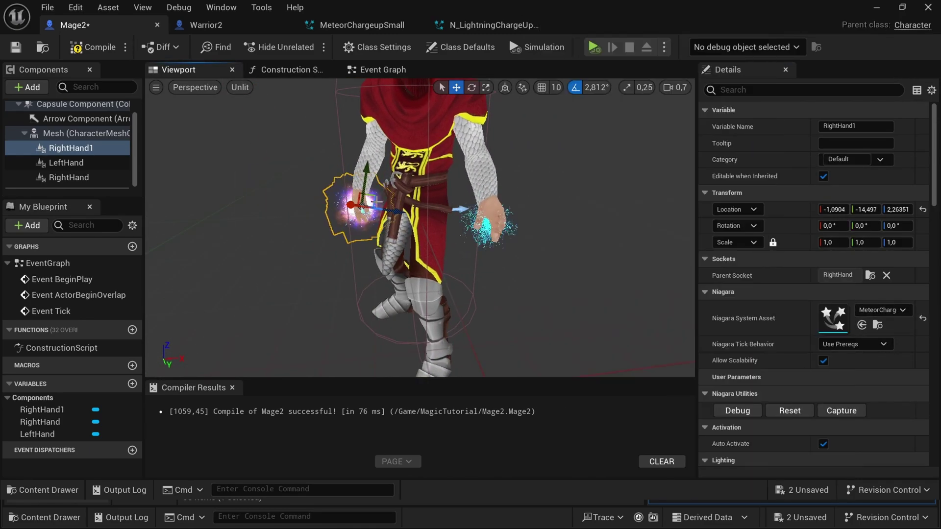
# Switch the LeftHand component's Niagara system to MeteorChargeupSmall
pyautogui.click(67, 162)
pyautogui.click(884, 312)
pyautogui.write('meteorc')
pyautogui.scroll(5, 767, 400)
pyautogui.click(766, 377)
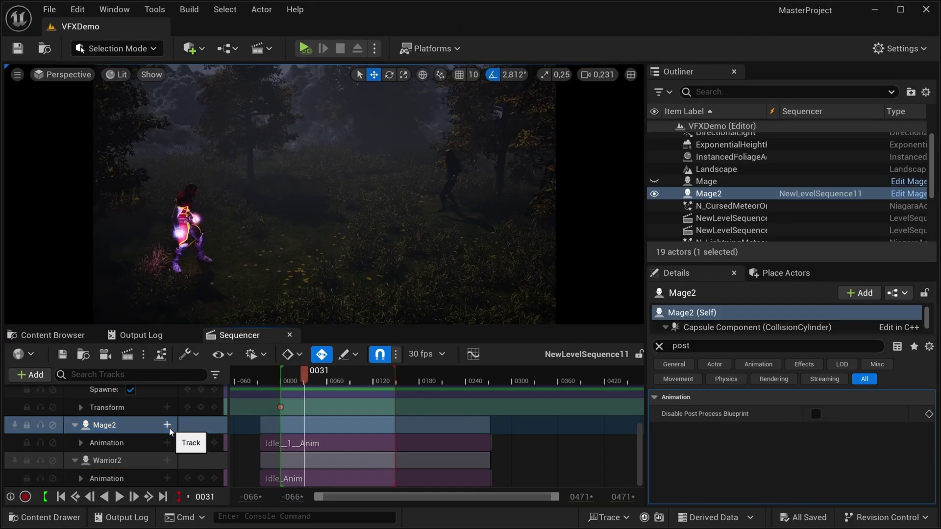
# Add the LeftHand, RightHand and RightHand1 components under Mage2 in the level sequence
pyautogui.click(167, 425)
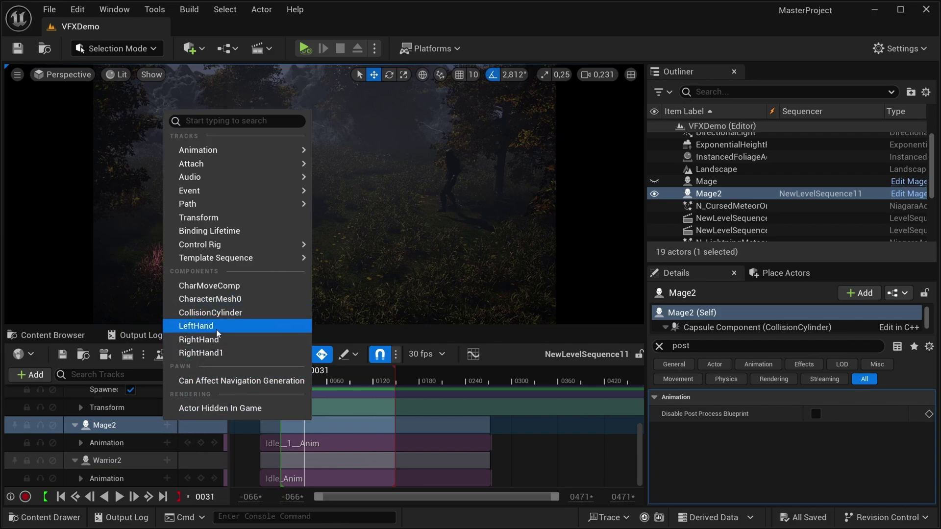
pyautogui.click(196, 326)
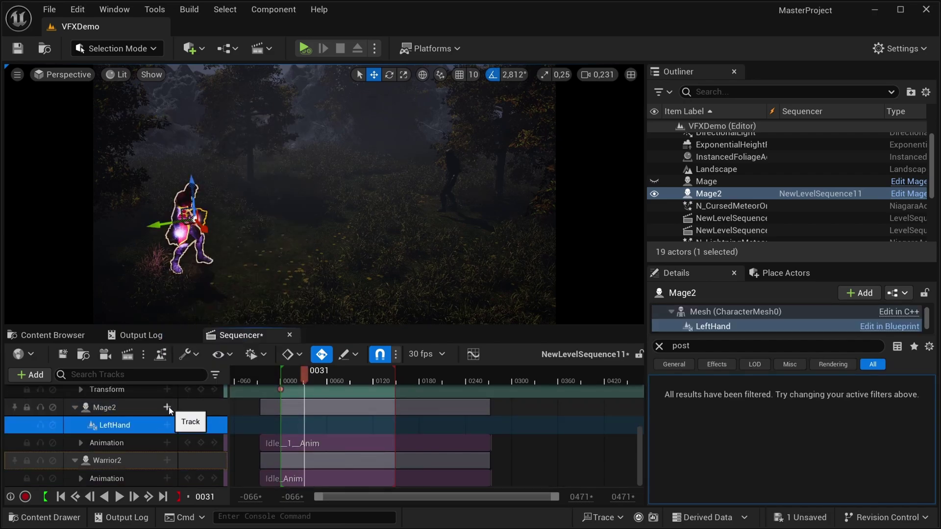
pyautogui.click(167, 408)
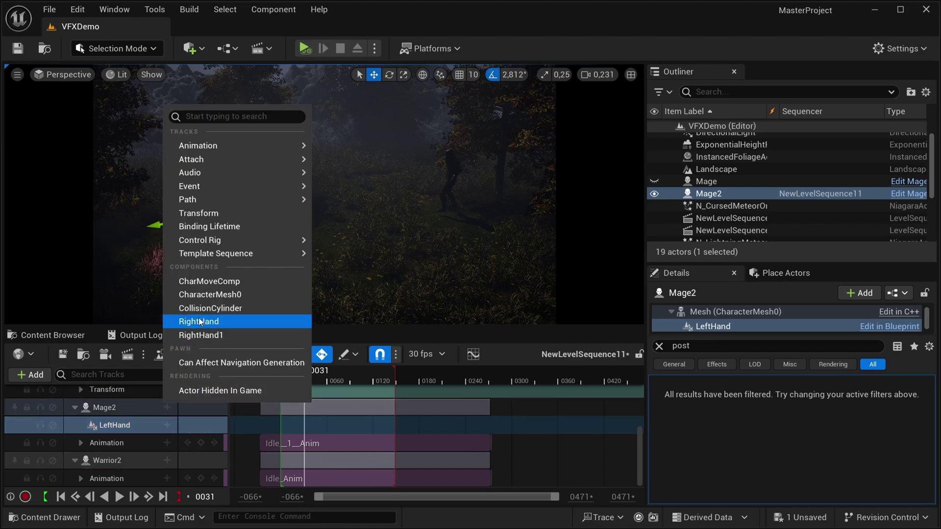
pyautogui.click(199, 321)
pyautogui.click(167, 407)
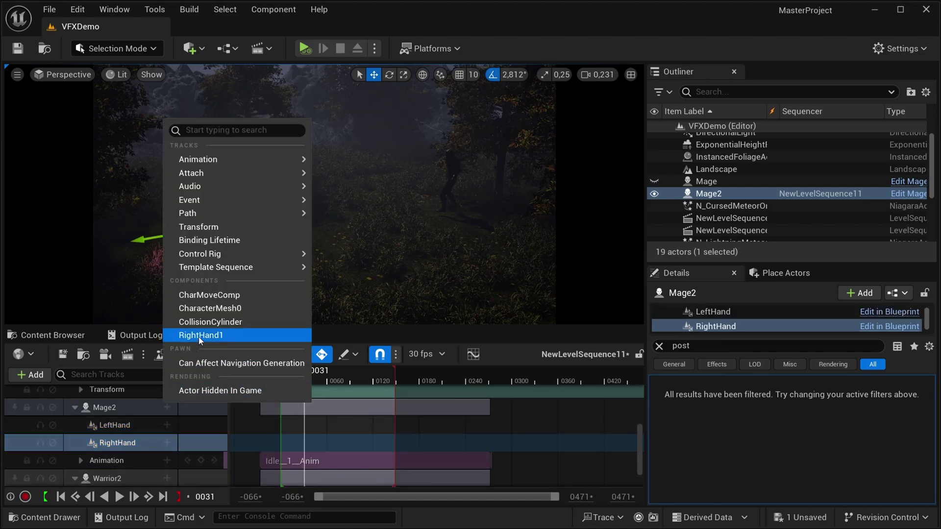
pyautogui.click(216, 335)
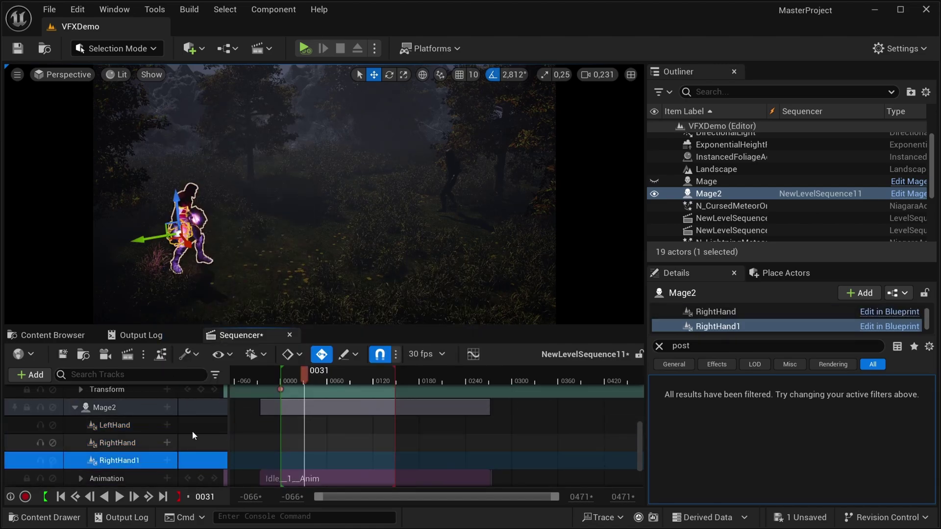
# Add a Niagara System Life Cycle Track to RightHand and align its section with frame 0
pyautogui.click(122, 442)
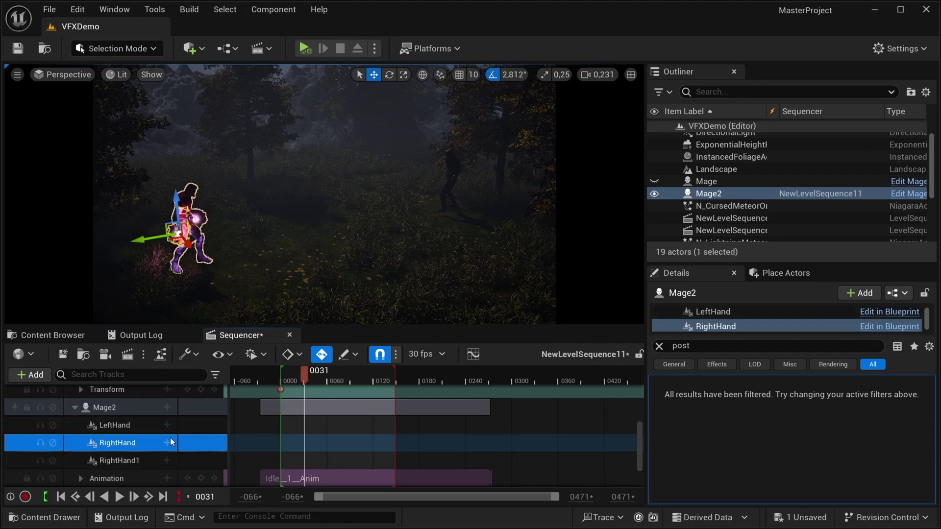
pyautogui.click(167, 442)
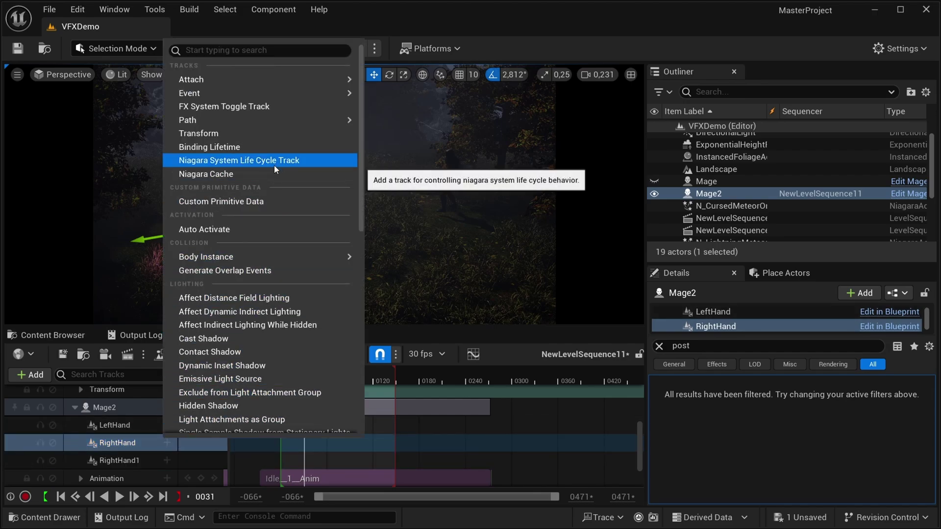
pyautogui.click(211, 161)
pyautogui.moveTo(357, 456); pyautogui.dragTo(341, 440)
pyautogui.moveTo(291, 372); pyautogui.dragTo(286, 378)
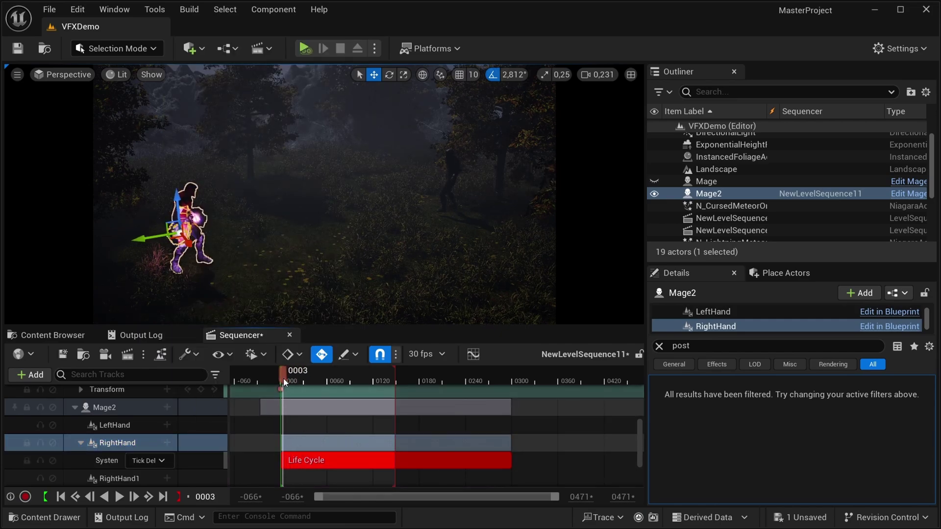
pyautogui.keyDown('ctrl'); pyautogui.scroll(3, 289, 380); pyautogui.keyUp('ctrl')
pyautogui.scroll(-2, 297, 381)
pyautogui.scroll(2, 289, 402)
# Add Niagara System Life Cycle Tracks to LeftHand and RightHand1, both starting at about frame 52
pyautogui.click(166, 426)
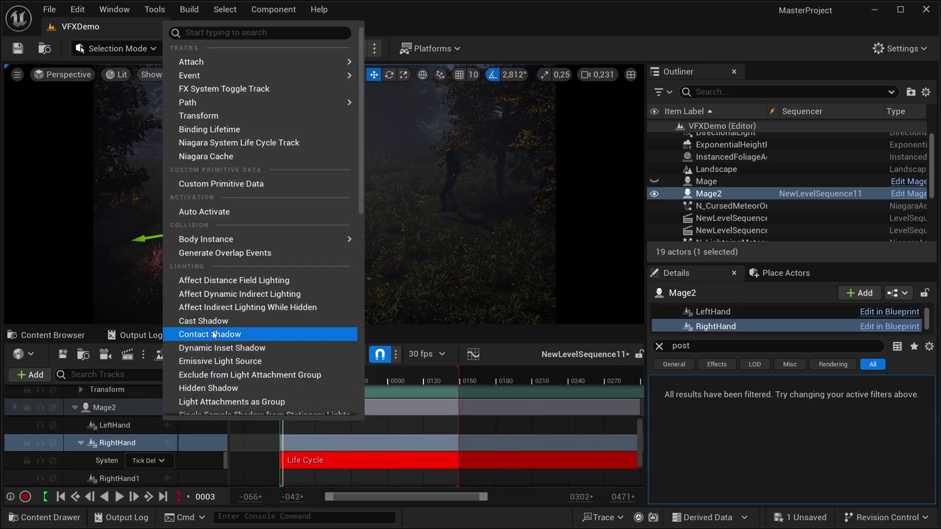
pyautogui.click(255, 141)
pyautogui.moveTo(335, 425); pyautogui.dragTo(394, 427)
pyautogui.scroll(-2, 172, 451)
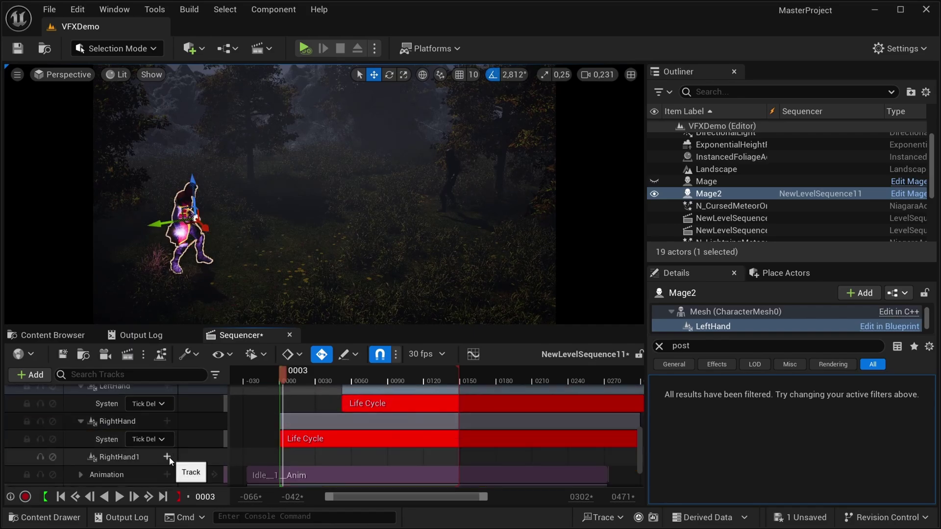
pyautogui.click(167, 457)
pyautogui.click(235, 176)
pyautogui.moveTo(401, 458); pyautogui.dragTo(436, 457)
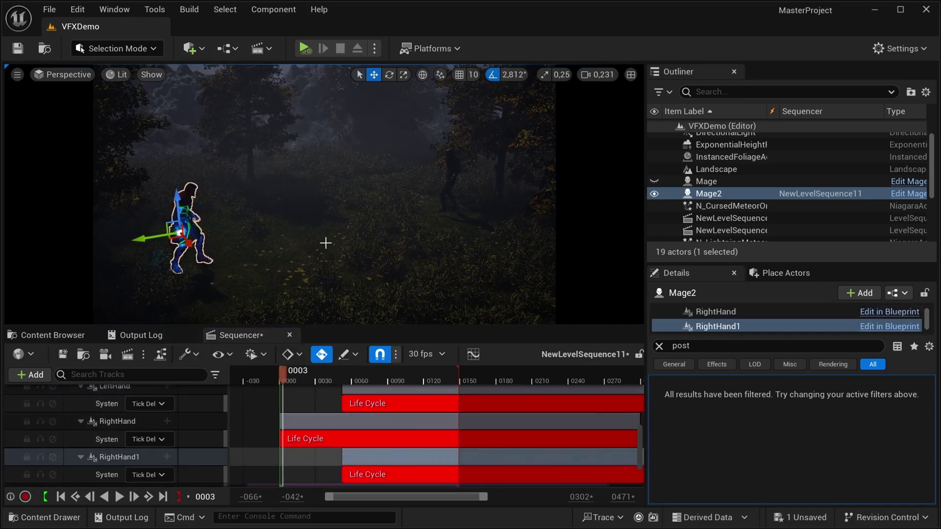
# Move the LeftHand and RightHand1 life cycle sections along the timeline to start at about frame 352
pyautogui.press('g')
pyautogui.moveTo(281, 382); pyautogui.dragTo(336, 382)
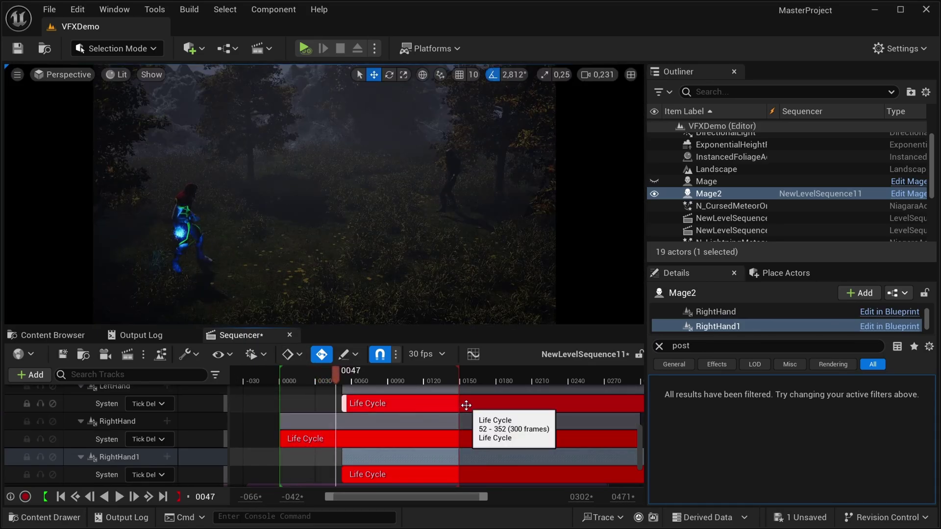
pyautogui.keyDown('ctrl'); pyautogui.scroll(-5, 463, 404); pyautogui.keyUp('ctrl')
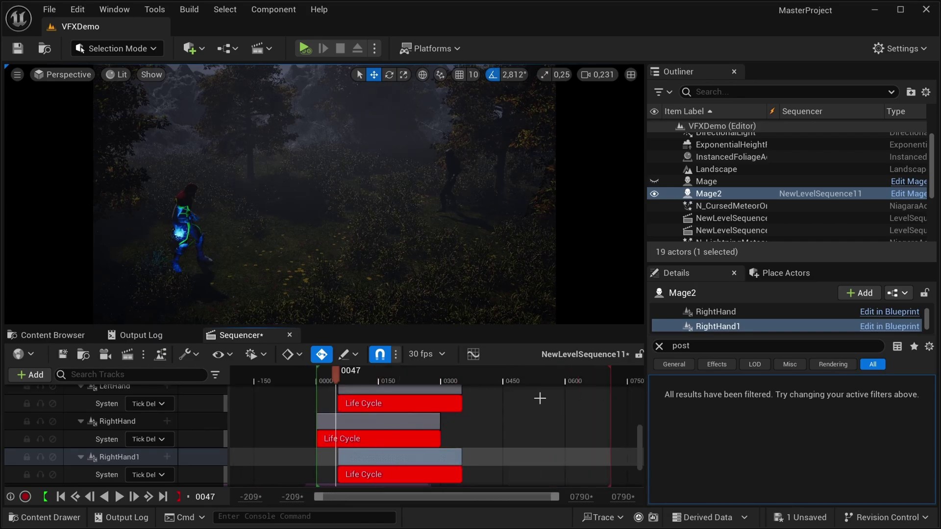
pyautogui.moveTo(375, 403); pyautogui.dragTo(500, 402)
pyautogui.moveTo(385, 456); pyautogui.dragTo(510, 455)
# Play the sequence from the start to check the right-hand lightning effect on the mage
pyautogui.click(328, 378)
pyautogui.press('space')
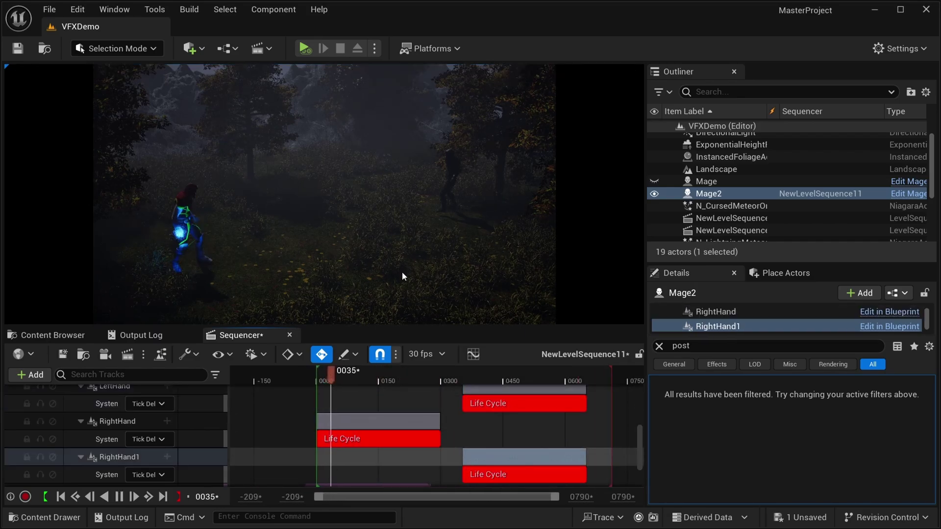
pyautogui.moveTo(320, 381)
pyautogui.mouseDown()
pyautogui.moveTo(328, 378)
pyautogui.moveTo(316, 384)
pyautogui.mouseUp()
pyautogui.press('space')
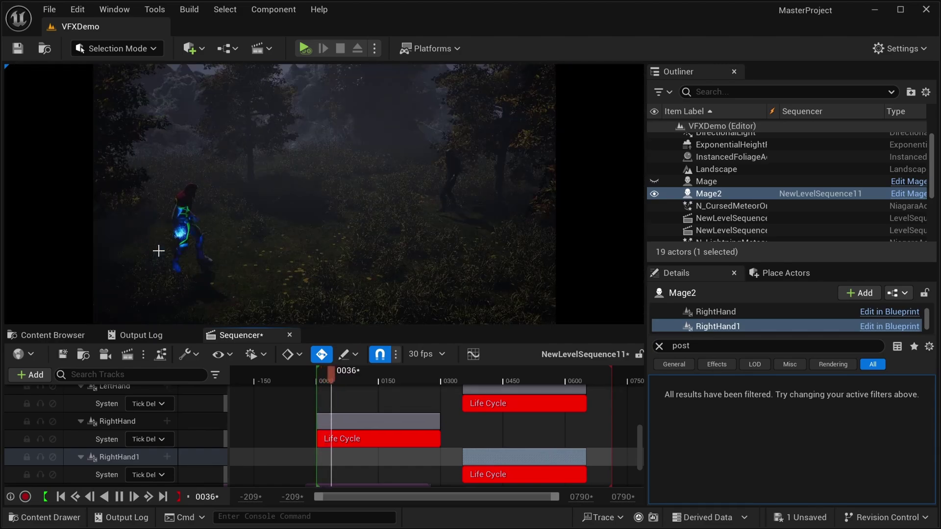
pyautogui.press('space')
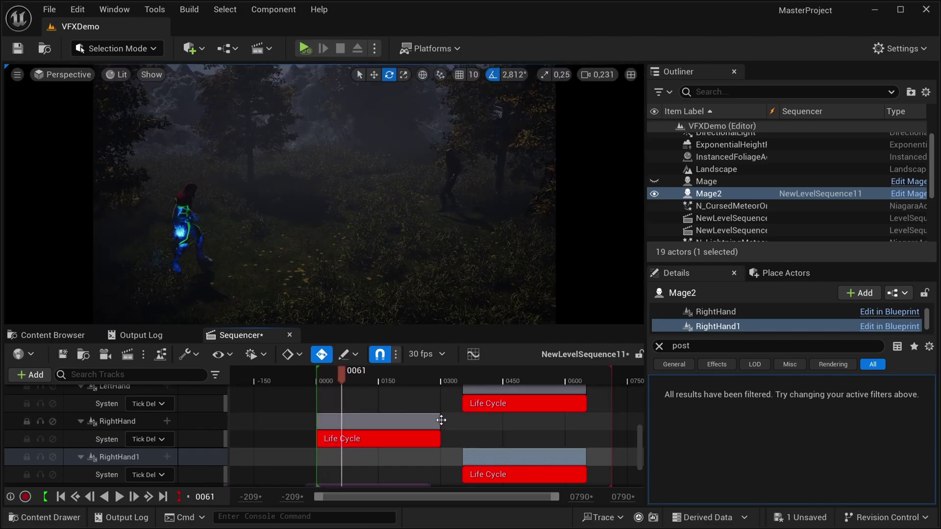
# Trim the RightHand life cycle section to end at about frame 108
pyautogui.moveTo(437, 420); pyautogui.dragTo(359, 422)
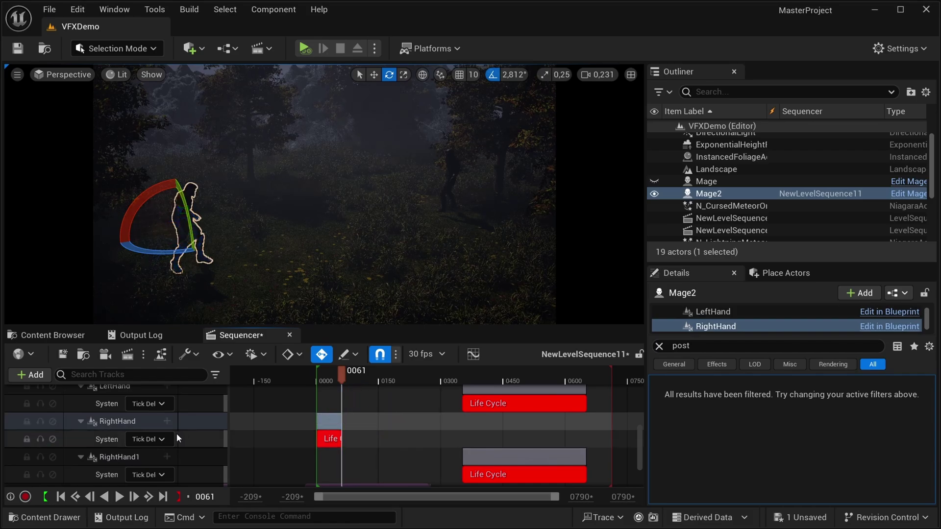
pyautogui.scroll(5, 181, 436)
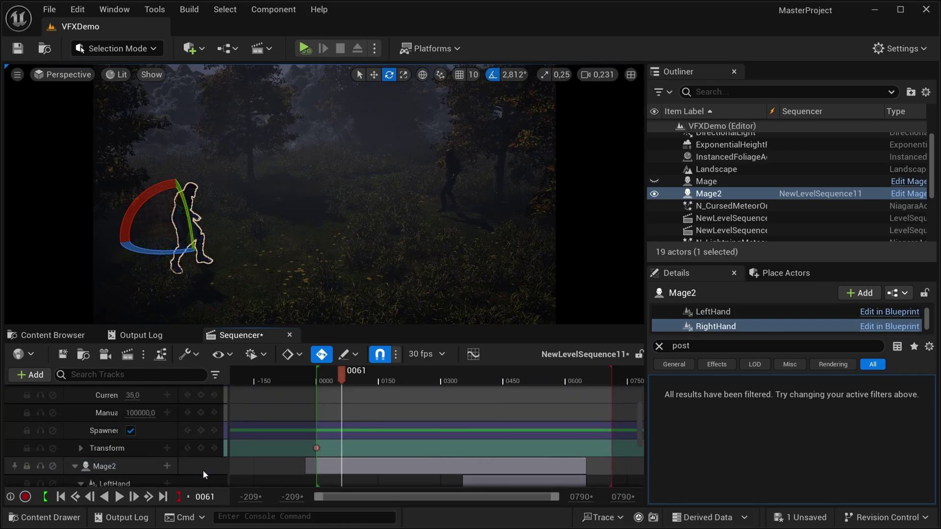
pyautogui.scroll(-1, 203, 470)
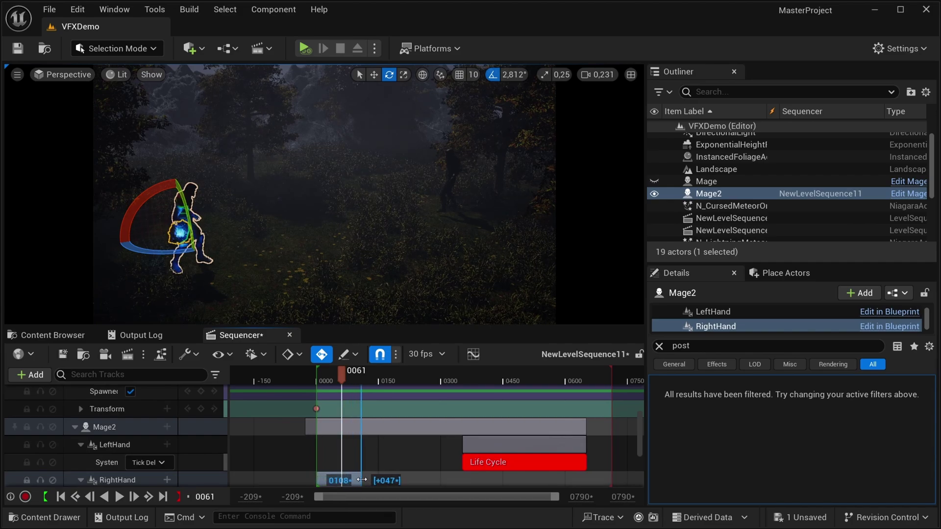
pyautogui.scroll(2, 164, 461)
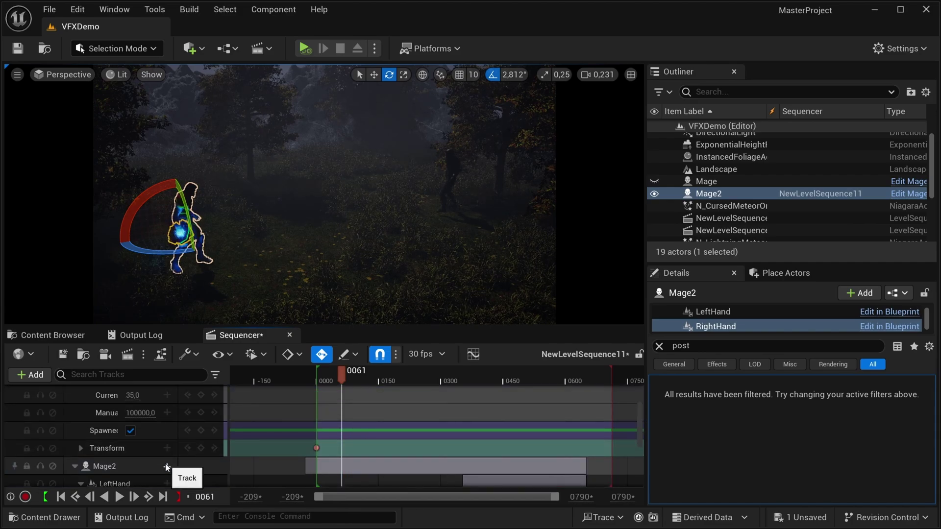
# Add Standing_1H_Magic_Attack_01_Anim to Mage2's animation track directly after the idle clip
pyautogui.click(167, 466)
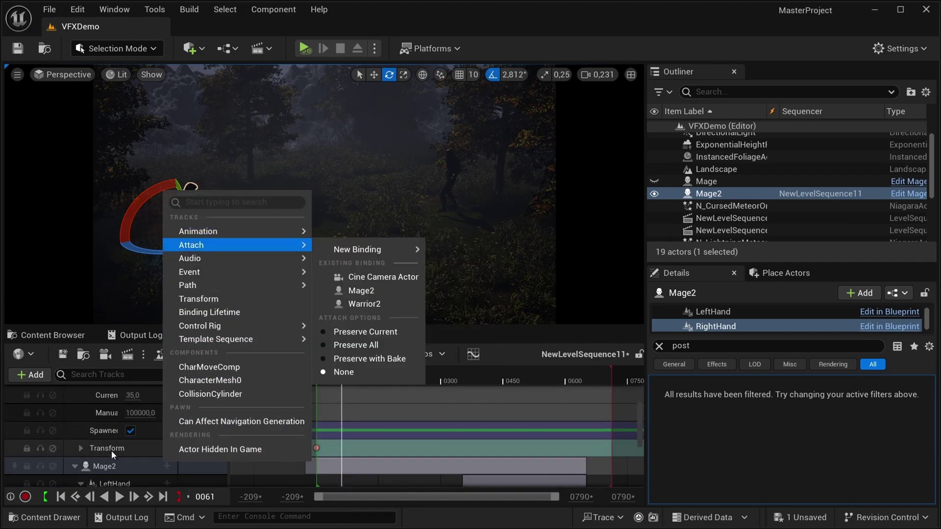
pyautogui.click(109, 469)
pyautogui.scroll(-5, 109, 470)
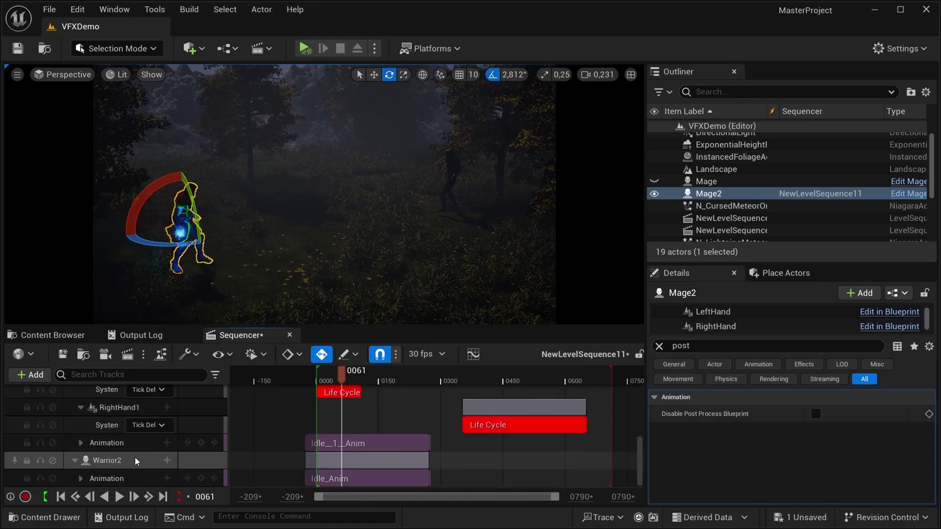
pyautogui.click(167, 443)
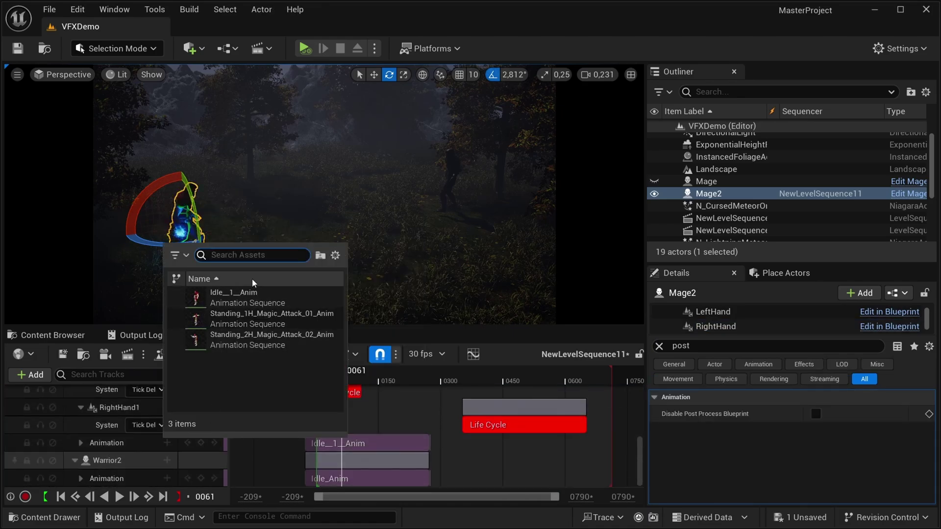
pyautogui.click(252, 298)
pyautogui.scroll(-1, 343, 441)
pyautogui.moveTo(358, 459); pyautogui.dragTo(446, 446)
pyautogui.moveTo(441, 429)
pyautogui.mouseDown()
pyautogui.moveTo(439, 407)
pyautogui.moveTo(443, 447)
pyautogui.moveTo(443, 424)
pyautogui.mouseUp()
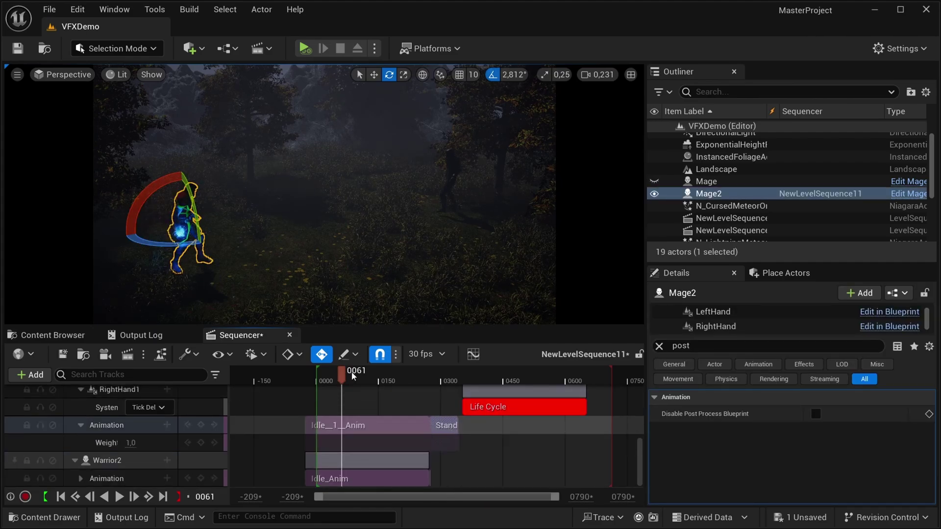
# Shorten Mage2's idle clip and bring the magic attack forward to about frame 76, overlapping them so they blend
pyautogui.moveTo(329, 372); pyautogui.dragTo(326, 373)
pyautogui.scroll(2, 412, 442)
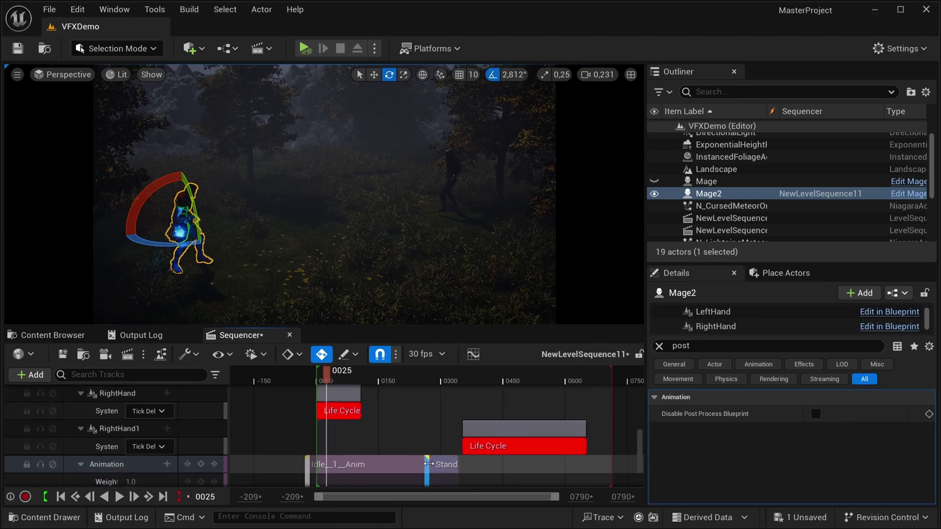
pyautogui.moveTo(418, 464); pyautogui.dragTo(362, 471)
pyautogui.scroll(2, 327, 375)
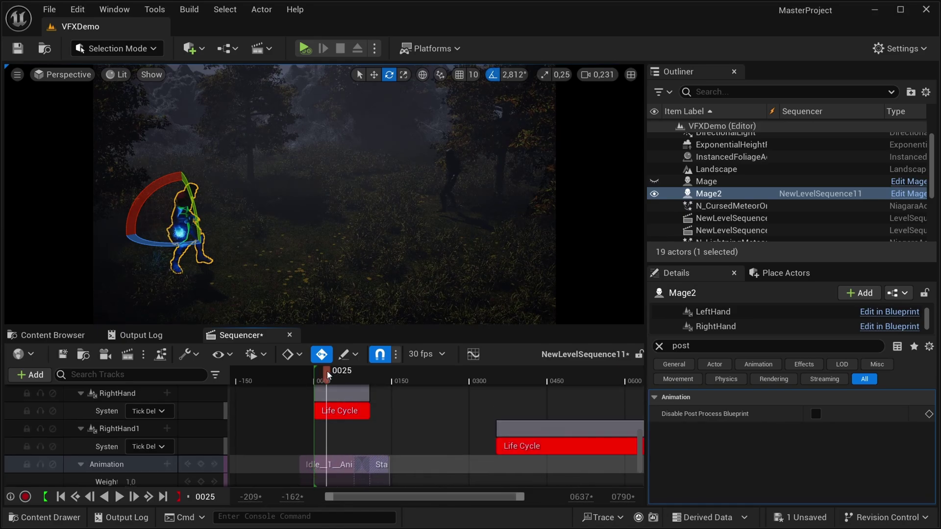
# Play back the idle-to-attack transition and check the timing of the right-hand lightning against the casting motion
pyautogui.press('space')
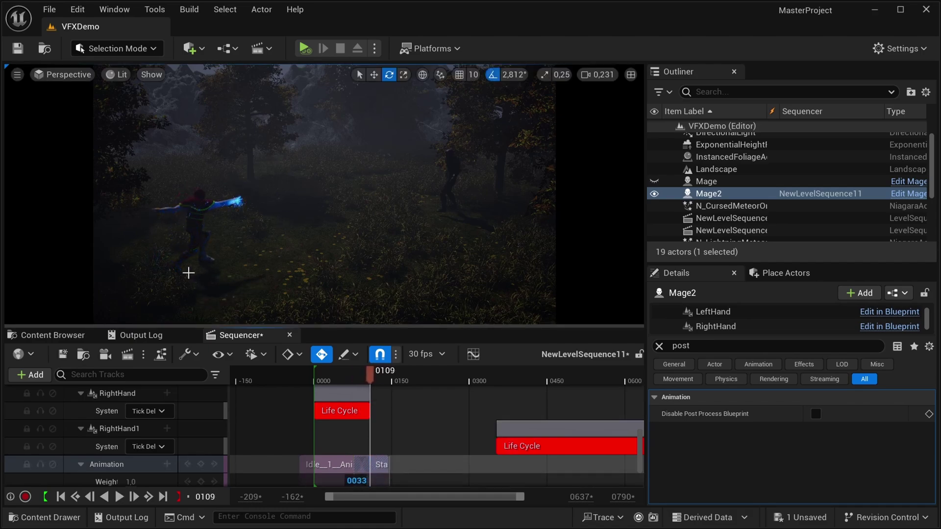
pyautogui.click(337, 378)
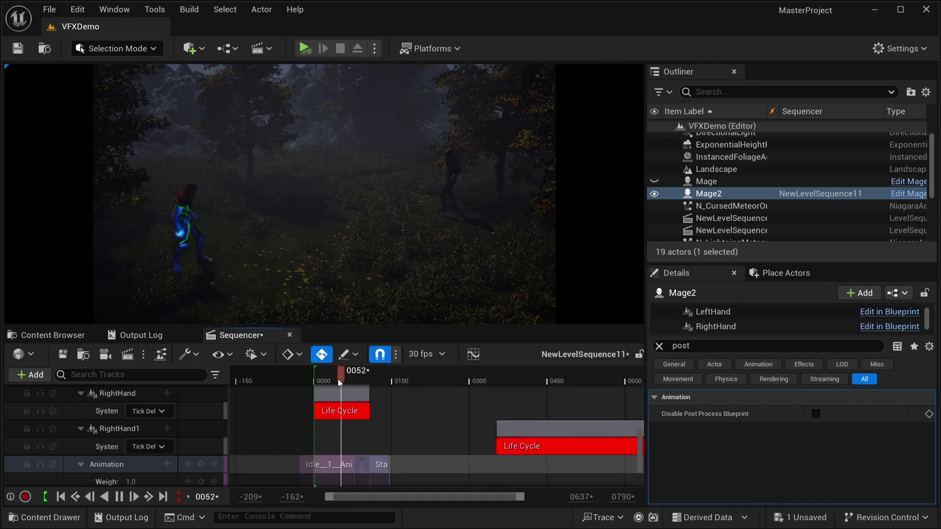
pyautogui.press('space')
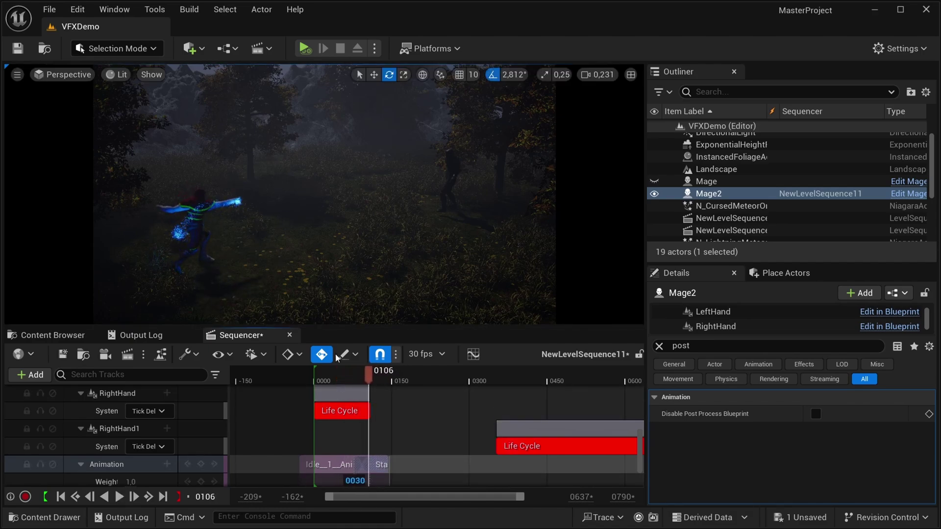
pyautogui.press('space')
pyautogui.press('space')
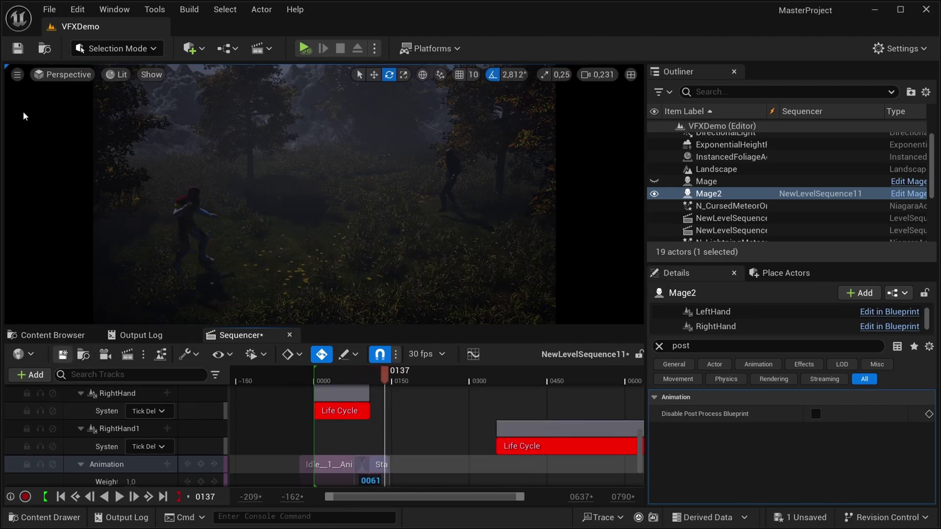
# Save the sequence and replay Mage2's right-hand lightning against the casting motion around frame 108
pyautogui.hotkey('ctrl', 's')
pyautogui.press('space')
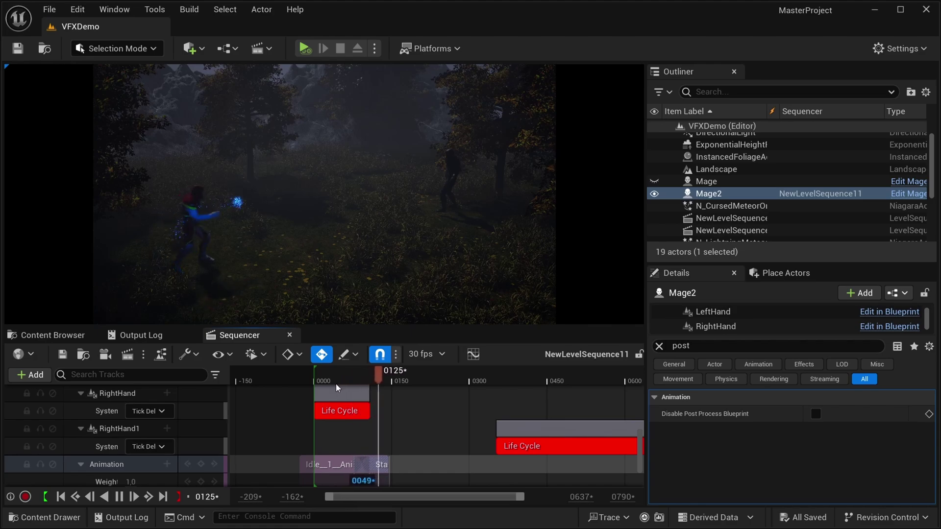
pyautogui.press('space')
pyautogui.moveTo(398, 373); pyautogui.dragTo(368, 377)
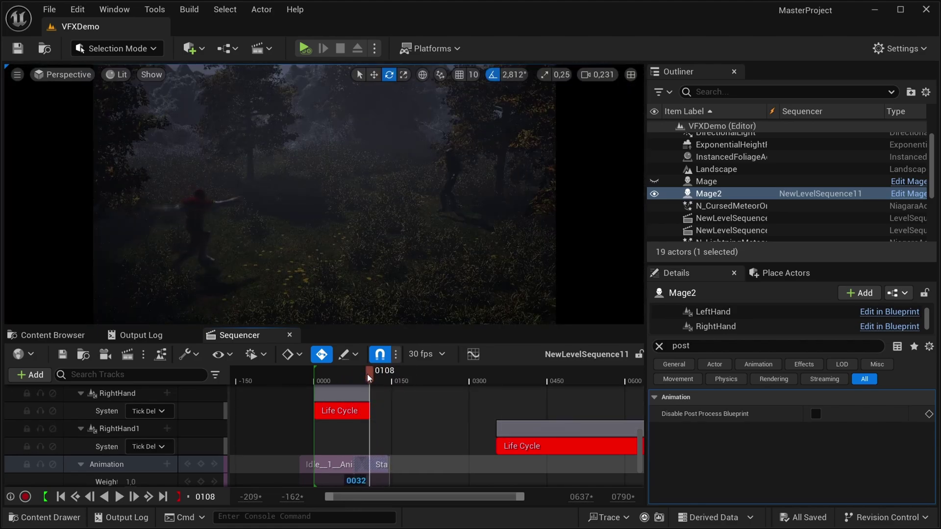
# Fine-tune the magic attack clip's overlap with Mage2's idle clip around frame 76 and replay the transition
pyautogui.keyDown('ctrl'); pyautogui.scroll(5, 395, 469); pyautogui.keyUp('ctrl')
pyautogui.moveTo(423, 471)
pyautogui.mouseDown()
pyautogui.moveTo(436, 470)
pyautogui.moveTo(413, 471)
pyautogui.mouseUp()
pyautogui.click(336, 372)
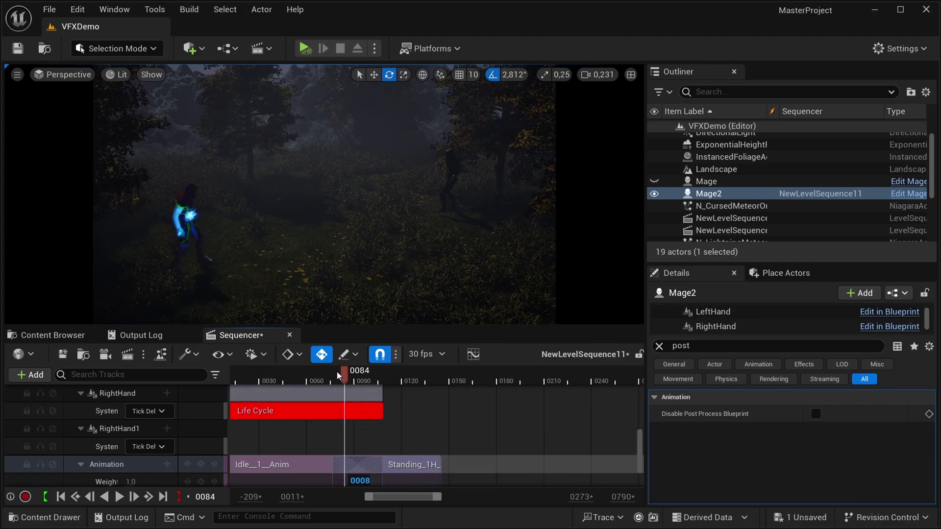
pyautogui.press('space')
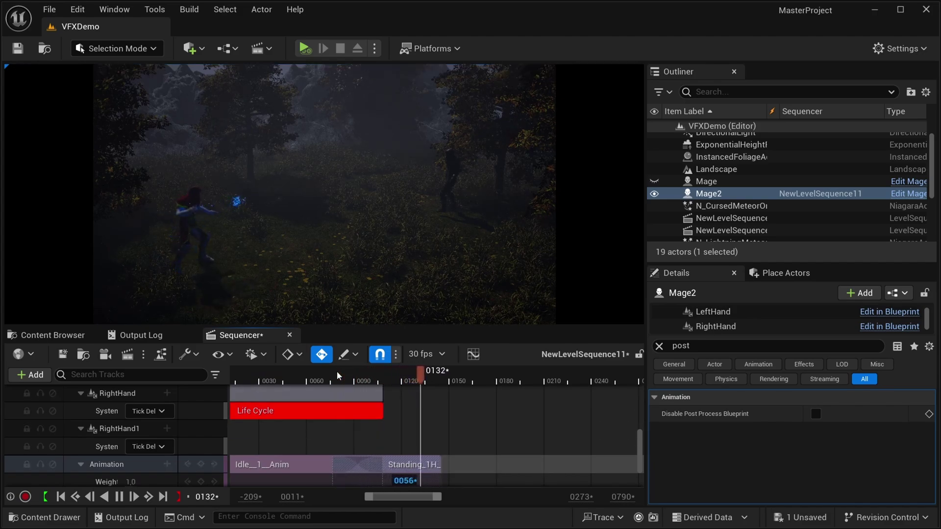
pyautogui.press('space')
# Add Idle__1__Anim after Mage2's magic attack and overlap the attack's end from about frame 128 so the clips blend
pyautogui.click(164, 465)
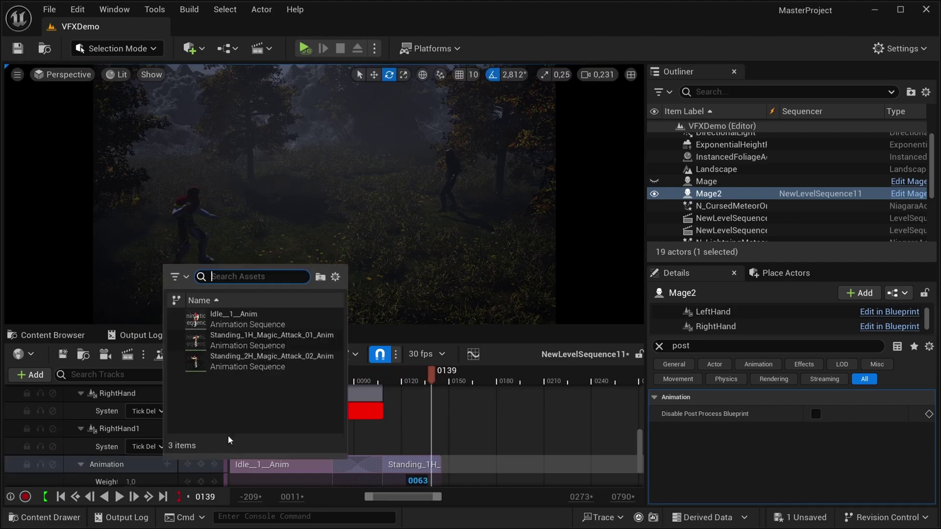
pyautogui.click(249, 314)
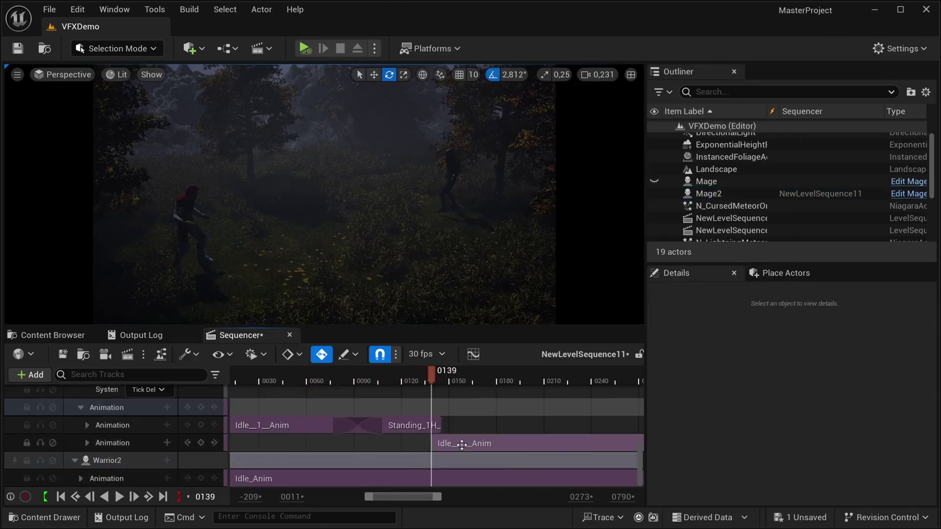
pyautogui.click(457, 430)
pyautogui.moveTo(458, 429); pyautogui.dragTo(443, 426)
# Play back Mage2's sequence from before the attack and check the blend from the attack back to idle
pyautogui.moveTo(429, 377); pyautogui.dragTo(314, 375)
pyautogui.press('space')
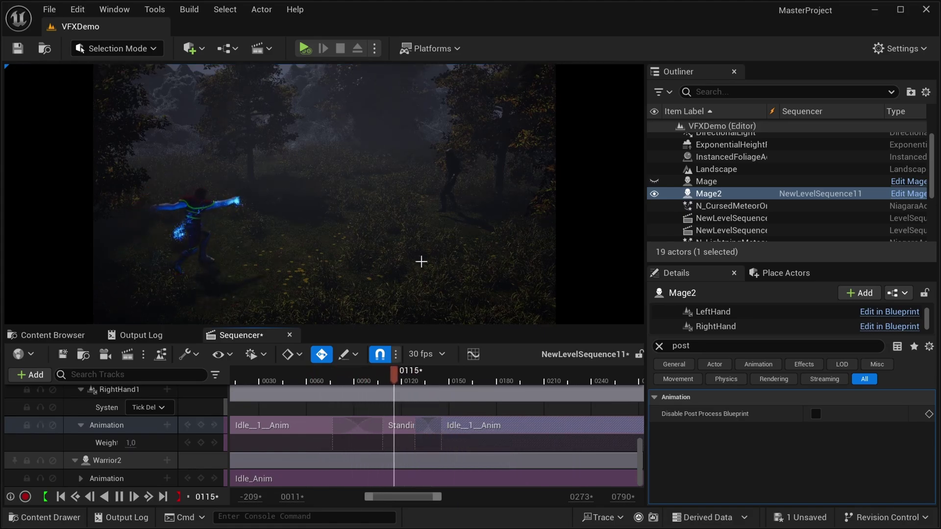
pyautogui.press('space')
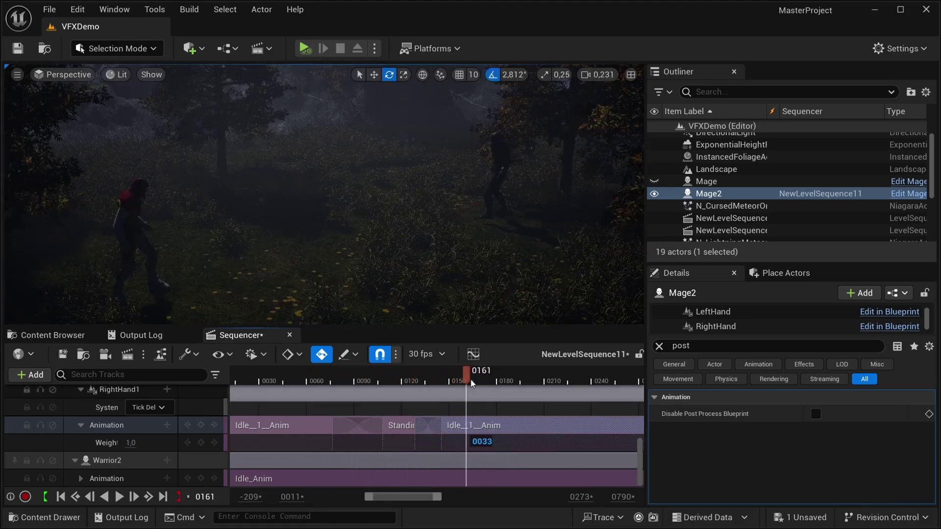
# Move Mage2's second idle clip to start at frame 120 for a longer blend and replay it
pyautogui.moveTo(468, 379); pyautogui.dragTo(424, 382)
pyautogui.moveTo(512, 426); pyautogui.dragTo(496, 425)
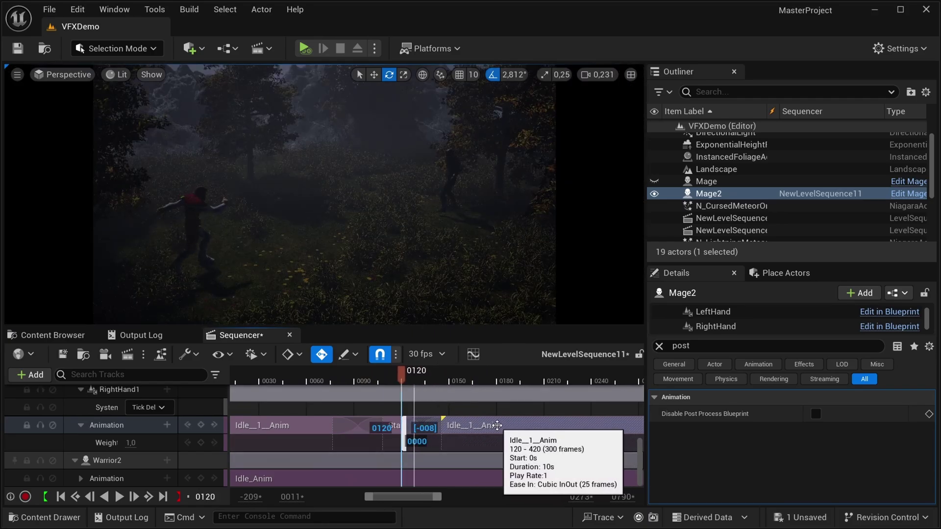
pyautogui.press('space')
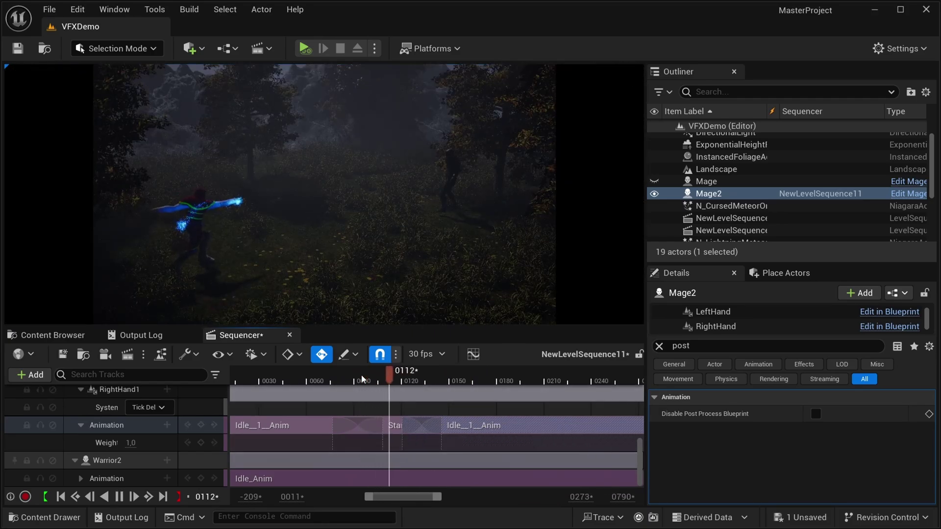
pyautogui.press('space')
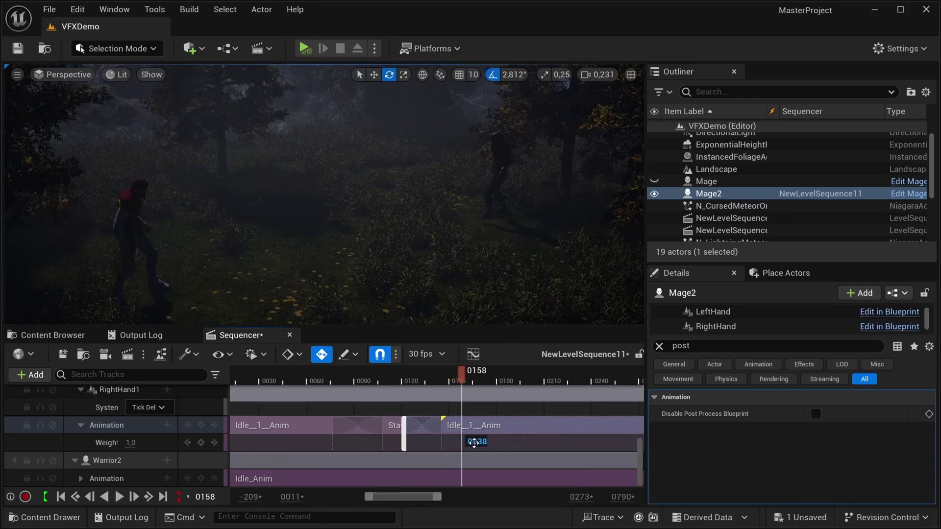
# Extend the Cine Camera Actor section in Camera Cuts to the end of the sequence and save the sequence
pyautogui.scroll(5, 499, 455)
pyautogui.keyDown('ctrl'); pyautogui.scroll(-4, 499, 455); pyautogui.keyUp('ctrl')
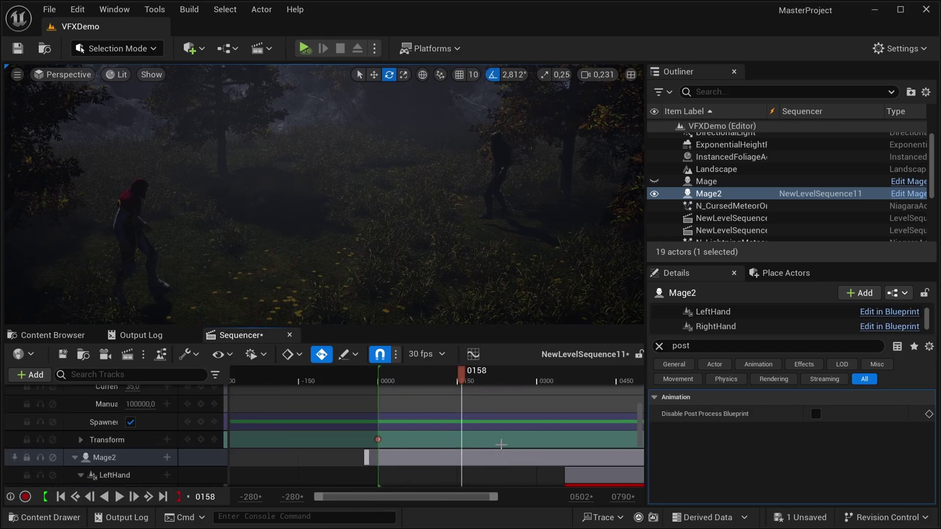
pyautogui.scroll(-3, 499, 444)
pyautogui.scroll(2, 501, 443)
pyautogui.scroll(3, 502, 442)
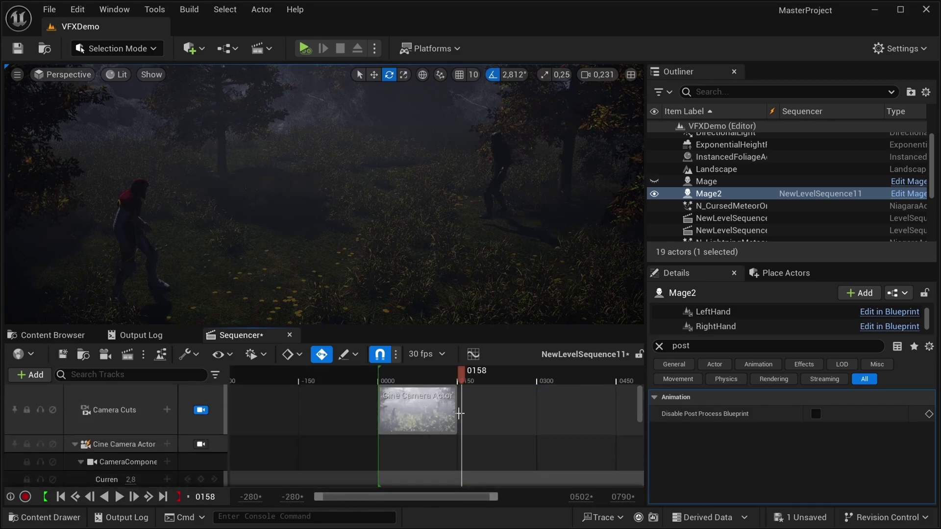
pyautogui.moveTo(456, 413); pyautogui.dragTo(617, 410)
pyautogui.keyDown('ctrl'); pyautogui.scroll(-2, 615, 410); pyautogui.keyUp('ctrl')
pyautogui.keyDown('ctrl'); pyautogui.scroll(-3, 615, 410); pyautogui.keyUp('ctrl')
pyautogui.moveTo(546, 405); pyautogui.dragTo(580, 405)
pyautogui.scroll(-4, 491, 403)
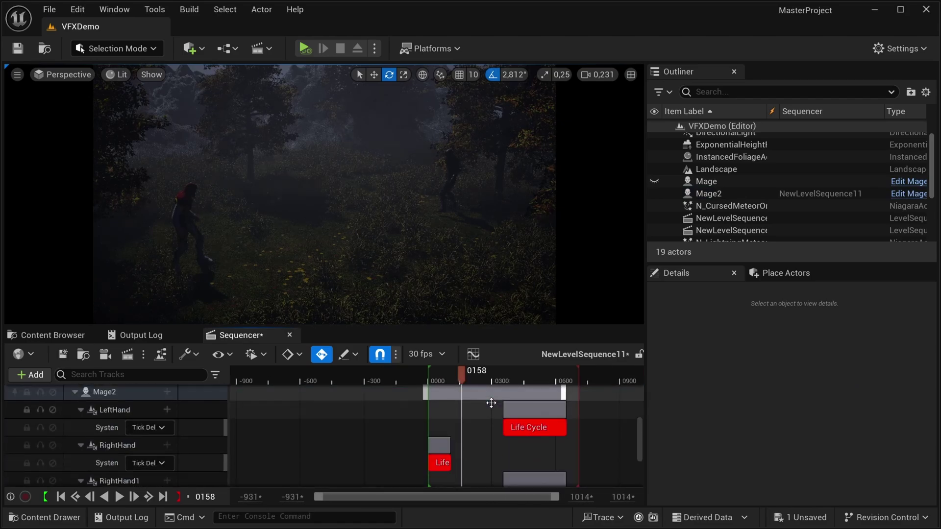
pyautogui.scroll(-4, 491, 402)
pyautogui.keyDown('ctrl'); pyautogui.scroll(3, 498, 415); pyautogui.keyUp('ctrl')
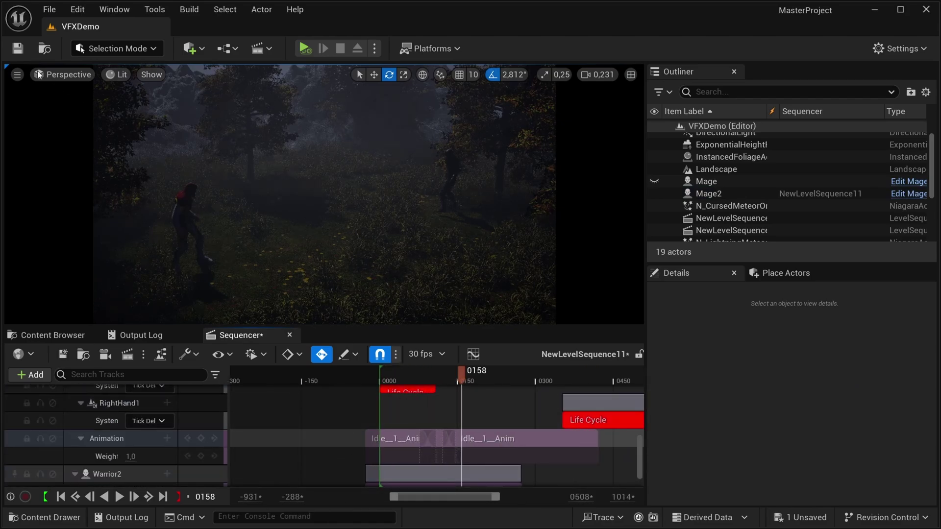
pyautogui.click(64, 356)
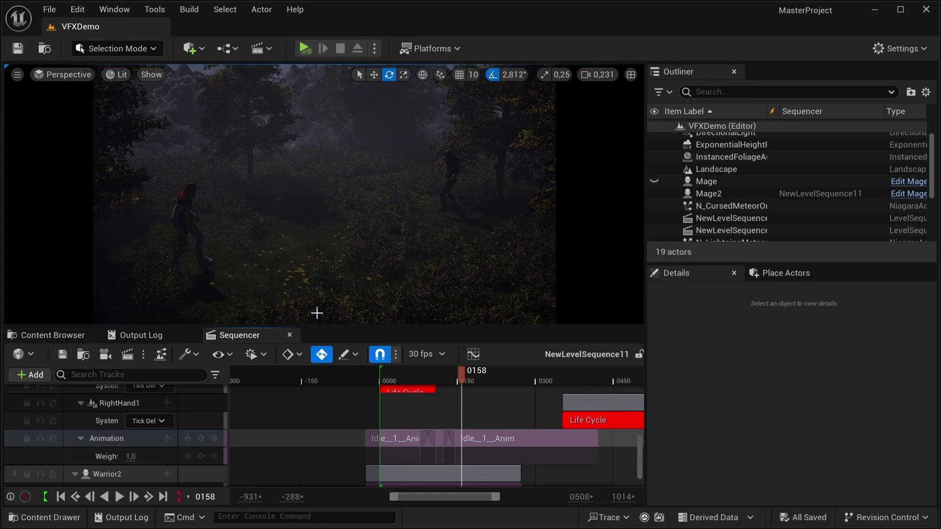
# Place the N_LightningMeteorOne Niagara system from the MagicTutorial folder in the level just in front of Mage2
pyautogui.press('g')
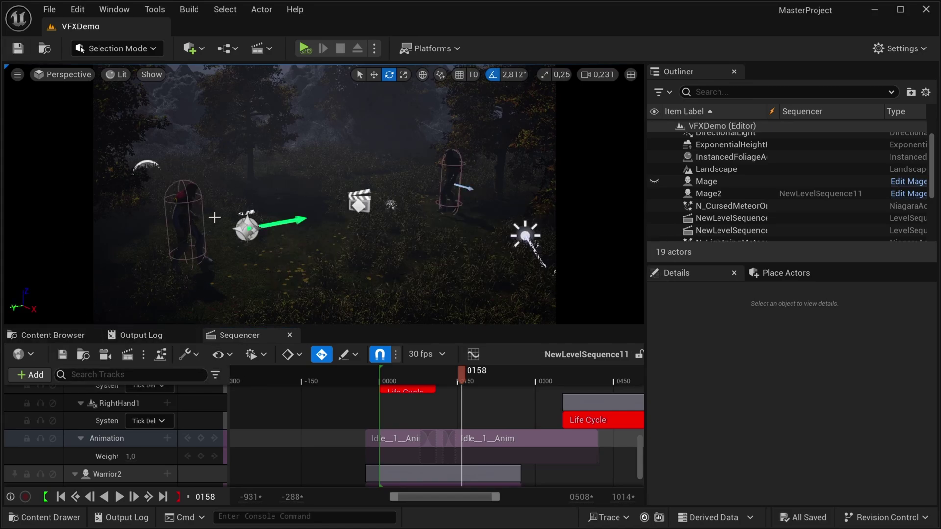
pyautogui.press('g')
pyautogui.click(52, 336)
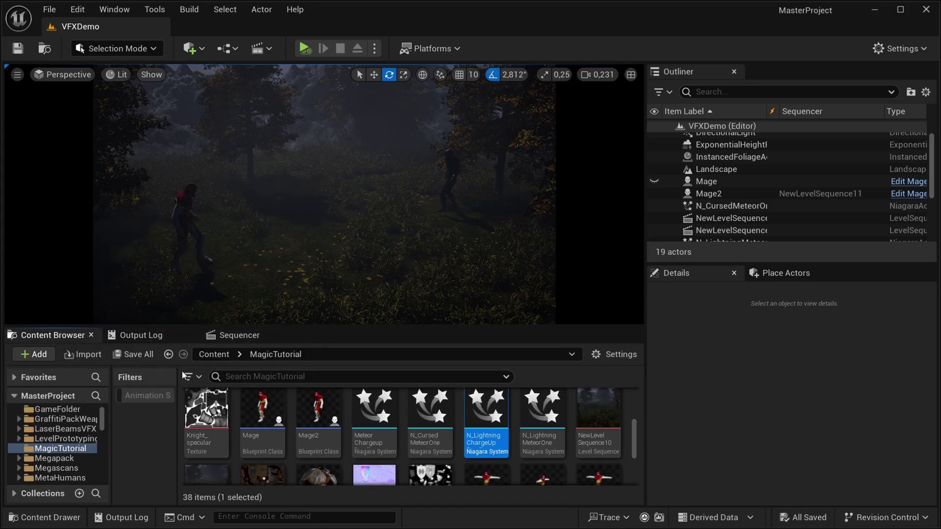
pyautogui.moveTo(511, 422)
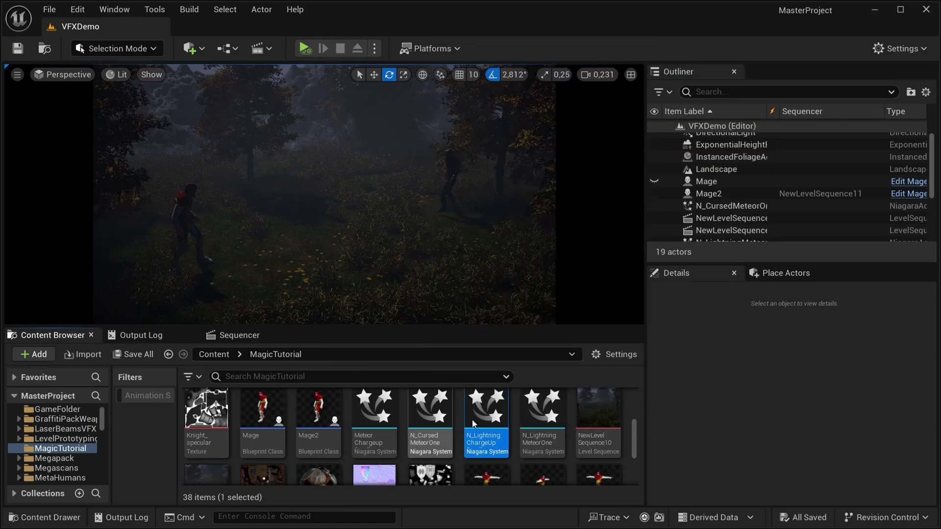
pyautogui.click(542, 412)
pyautogui.moveTo(238, 253); pyautogui.dragTo(238, 253)
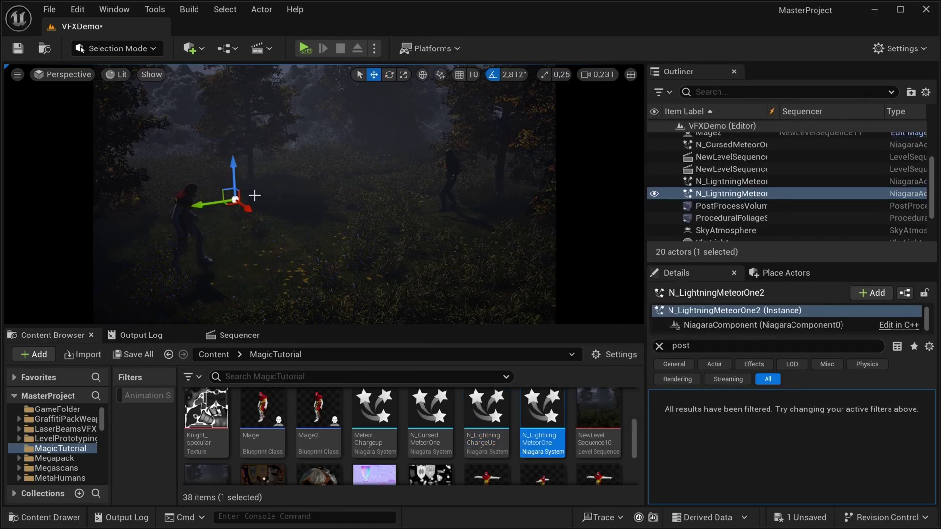
# Rotate the new lightning meteor to aim at Warrior2 and move it closer to Mage2's casting hand
pyautogui.press('g')
pyautogui.press('e')
pyautogui.moveTo(236, 215)
pyautogui.mouseDown()
pyautogui.moveTo(225, 215)
pyautogui.moveTo(247, 214)
pyautogui.mouseUp()
pyautogui.click(235, 336)
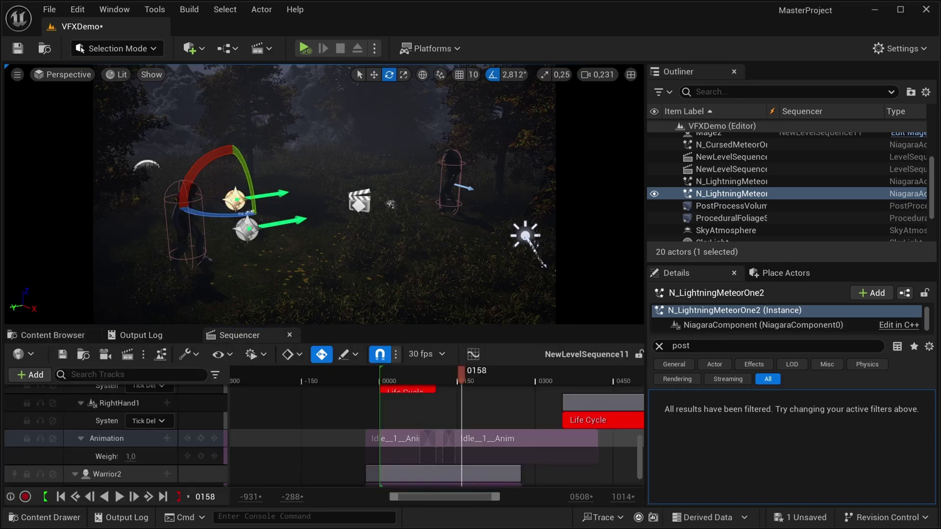
pyautogui.press('w')
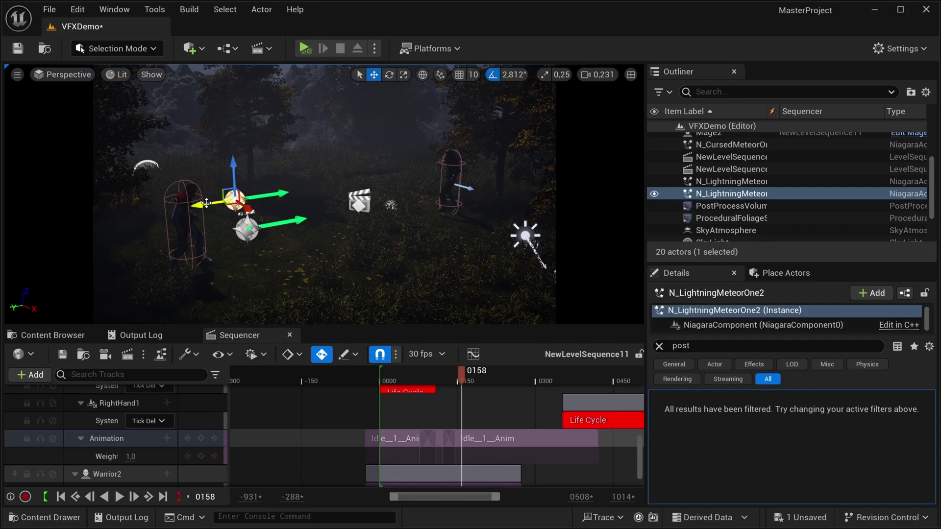
pyautogui.press('g')
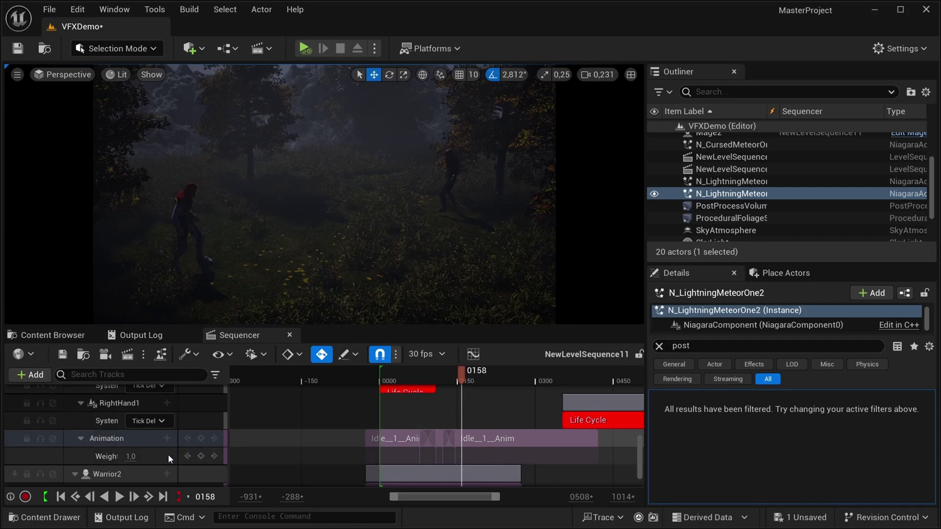
# Add N_LightningMeteorOne2 to the sequence with a Niagara System Life Cycle Track on its NiagaraComponent0
pyautogui.click(382, 369)
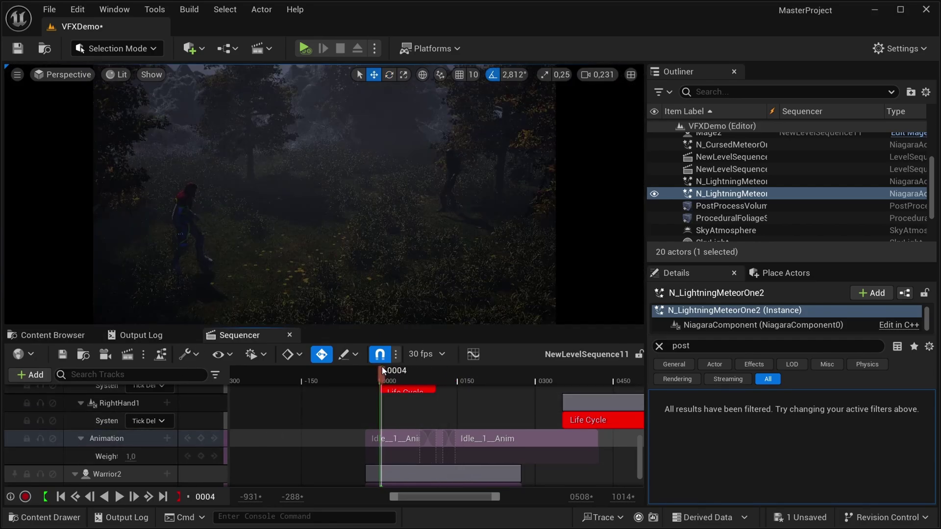
pyautogui.press('g')
pyautogui.moveTo(726, 194); pyautogui.dragTo(63, 435)
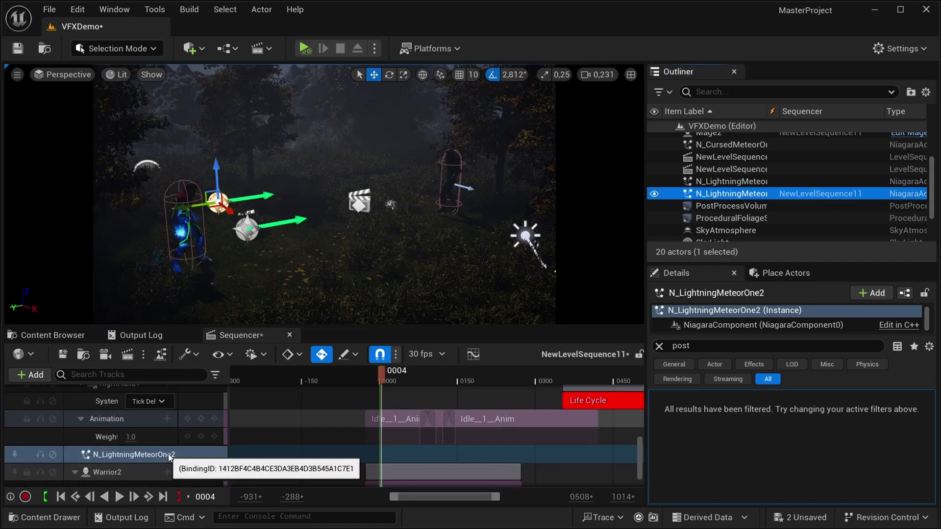
pyautogui.click(167, 454)
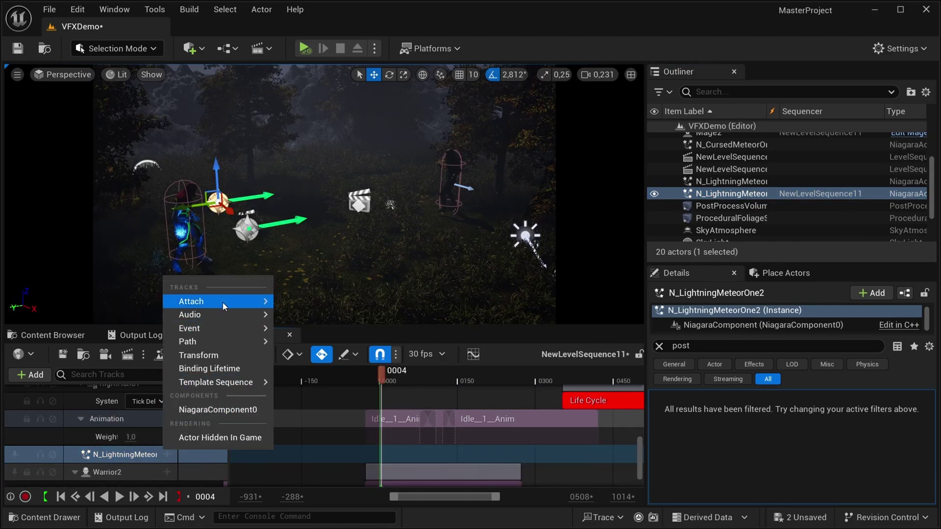
pyautogui.click(225, 409)
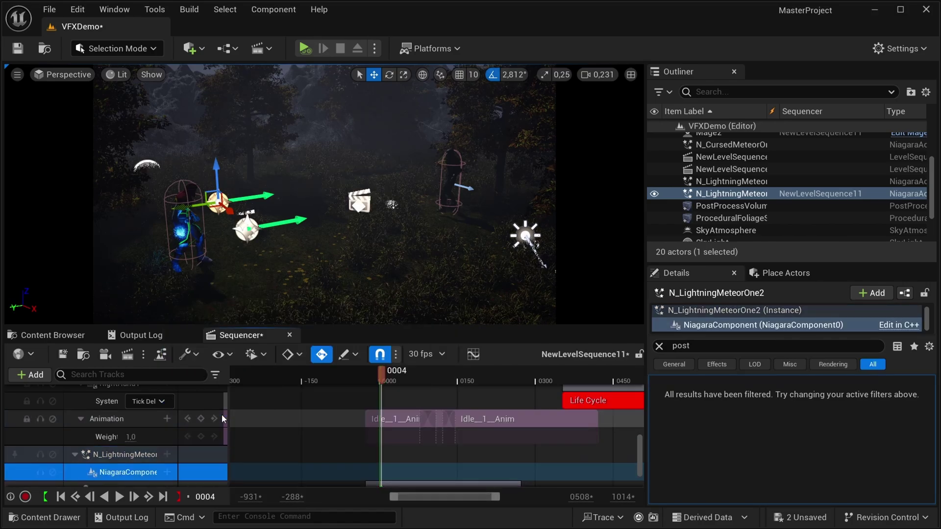
pyautogui.click(166, 473)
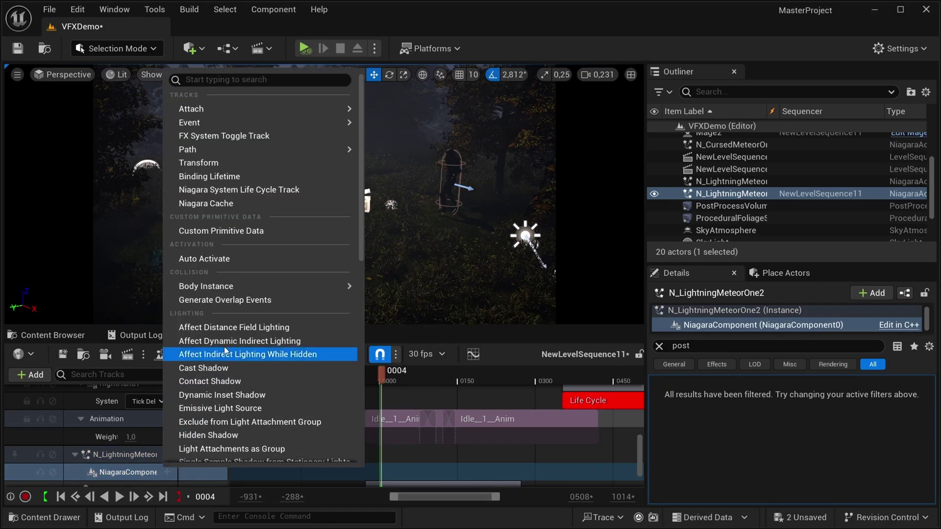
pyautogui.click(266, 191)
# Shift the lightning meteor's sections to start at about frame 108, when Mage2 releases the attack
pyautogui.moveTo(423, 454); pyautogui.dragTo(511, 457)
pyautogui.keyDown('ctrl'); pyautogui.scroll(3, 517, 417); pyautogui.keyUp('ctrl')
pyautogui.moveTo(440, 372); pyautogui.dragTo(455, 372)
pyautogui.press('g')
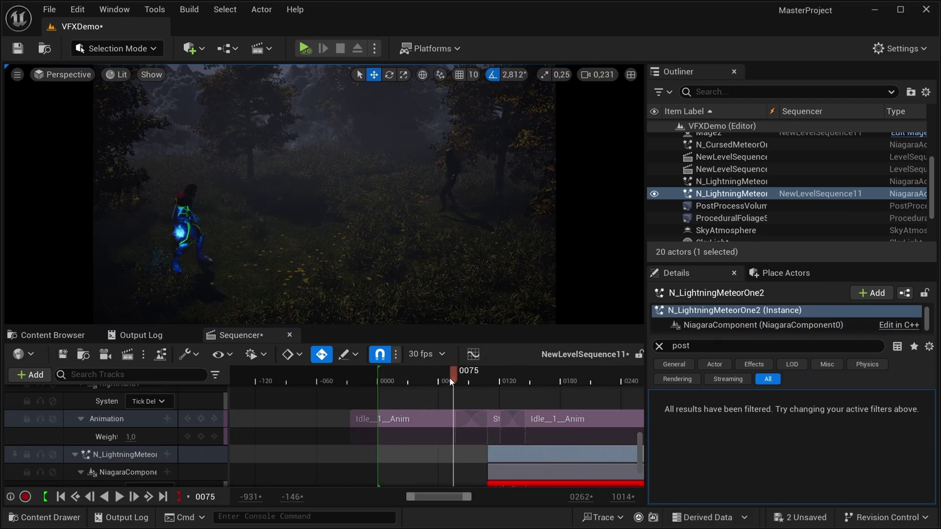
# Preview the meteor launch, nudge its sections slightly earlier to about frame 107, and replay the shot
pyautogui.click(460, 374)
pyautogui.press('space')
pyautogui.press('space')
pyautogui.moveTo(564, 454); pyautogui.dragTo(560, 454)
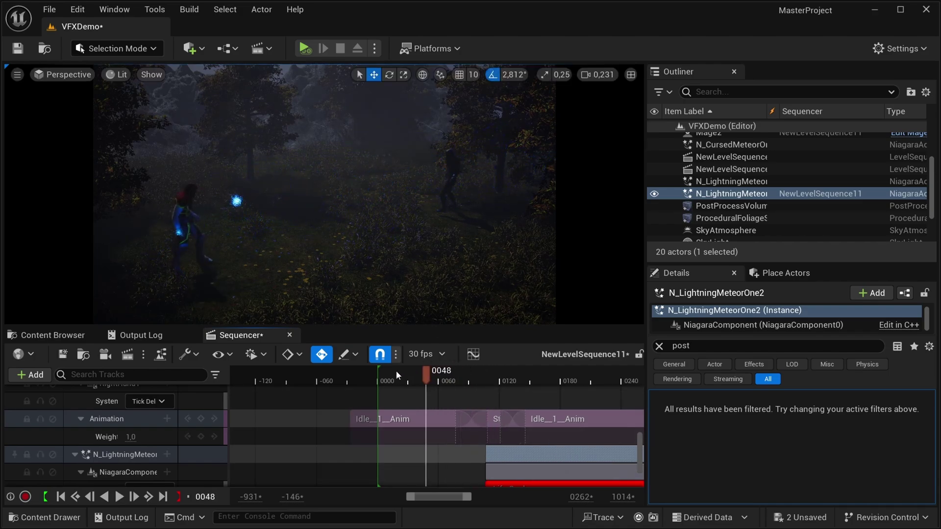
pyautogui.press('space')
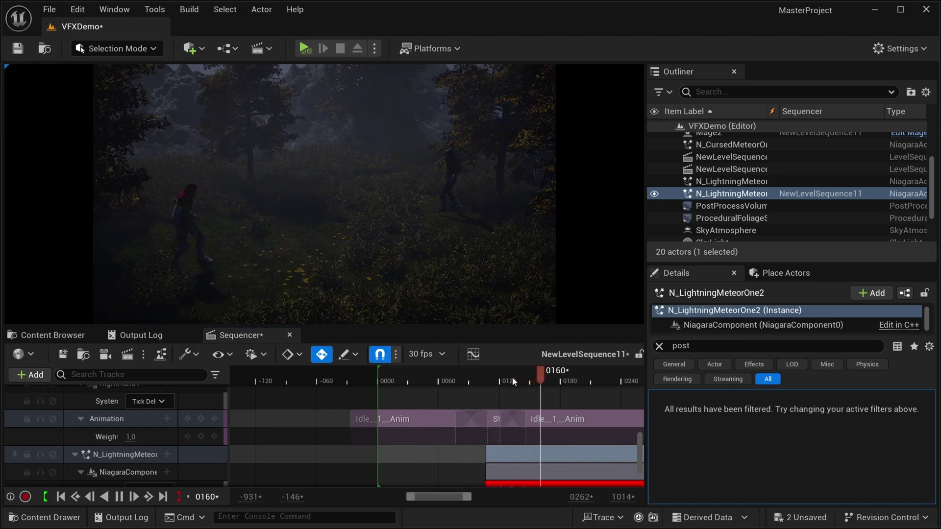
pyautogui.click(528, 376)
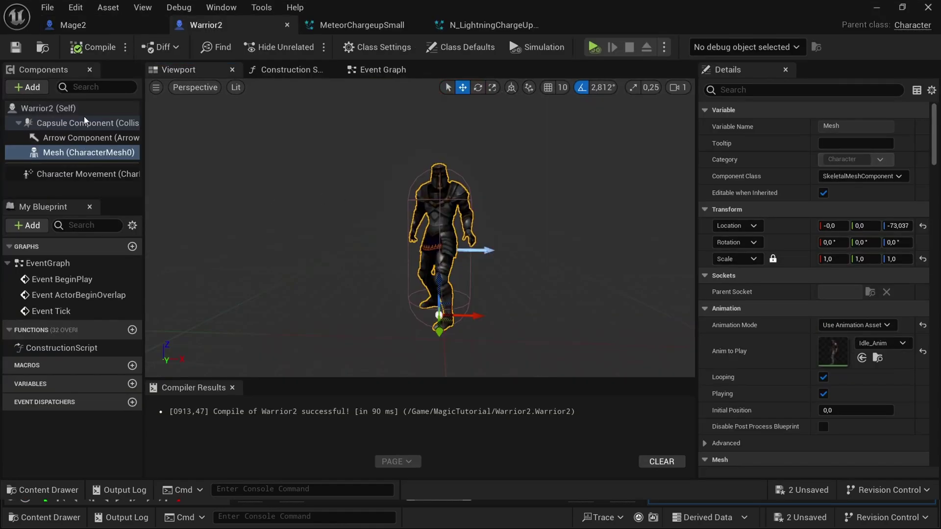
# In the Warrior2 blueprint, reset the Mesh component's collision preset to CharacterMesh
pyautogui.scroll(-5, 871, 336)
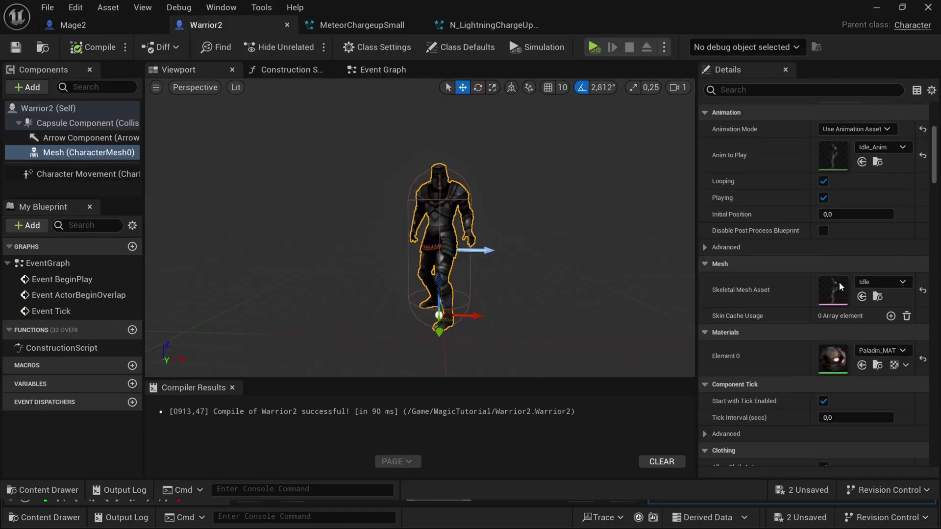
pyautogui.click(778, 90)
pyautogui.write('coll')
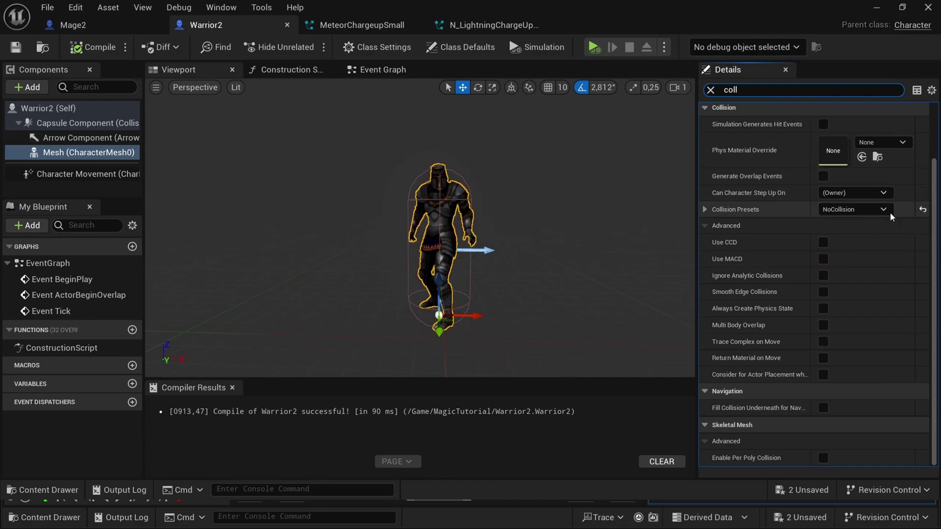
pyautogui.click(923, 209)
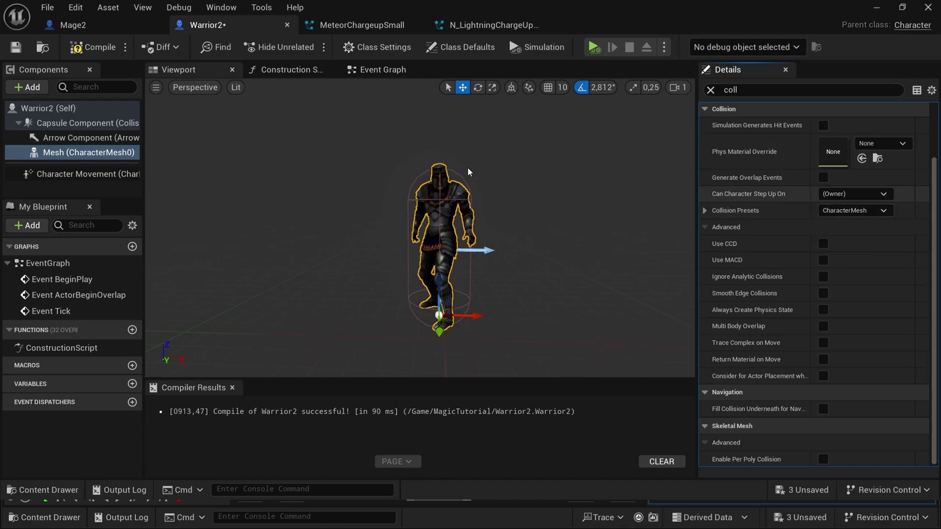
# Reset Warrior2's Capsule Component collision preset to Pawn, and compile and save the blueprint
pyautogui.click(114, 128)
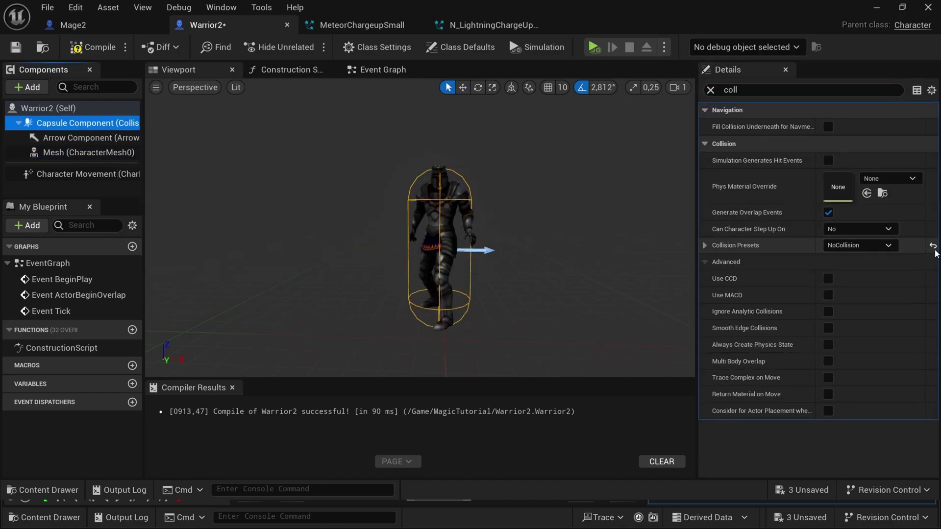
pyautogui.click(932, 246)
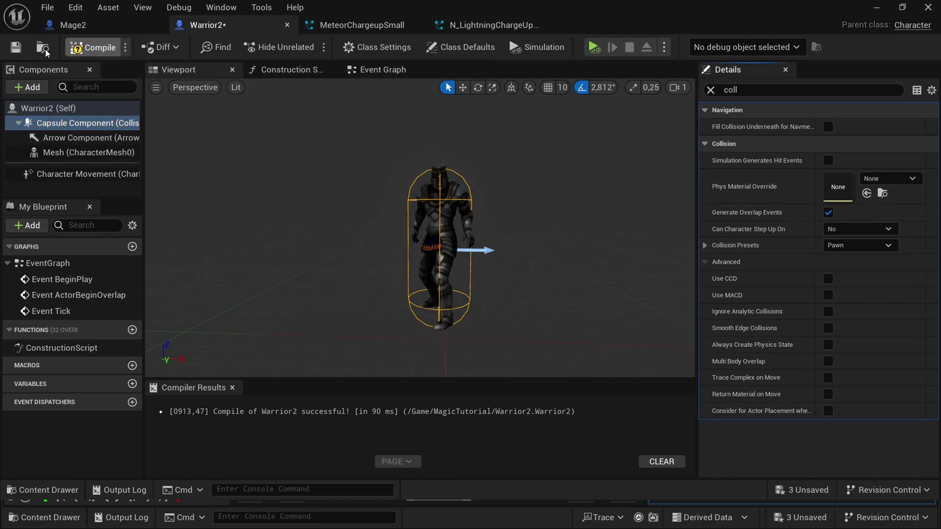
pyautogui.click(876, 7)
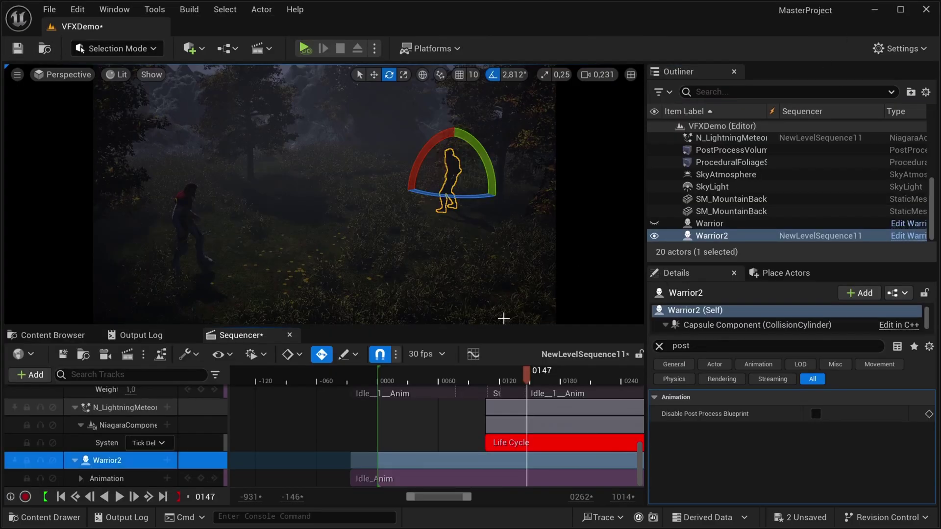
# Play back the attack in the level sequence and check the lightning meteor's flight and impact on Warrior2
pyautogui.click(423, 377)
pyautogui.moveTo(418, 378); pyautogui.dragTo(409, 378)
pyautogui.press('space')
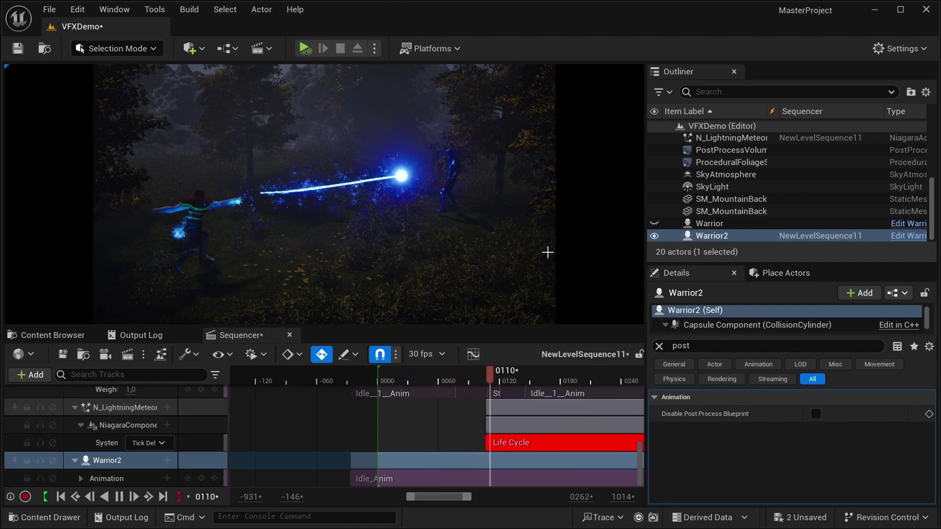
pyautogui.moveTo(521, 372); pyautogui.dragTo(481, 371)
pyautogui.press('space')
pyautogui.press('space')
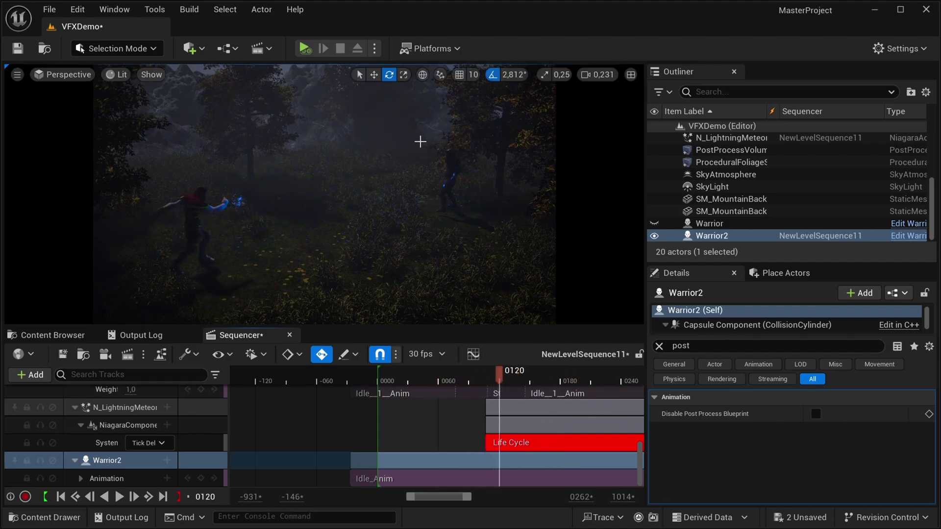